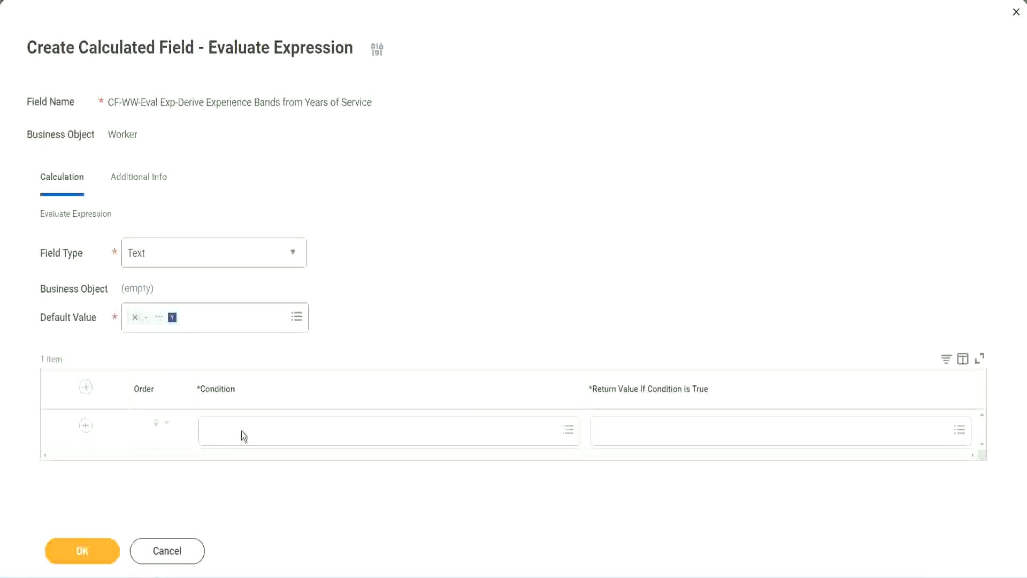
Copy "CF-WW-TF-Length of Service between 0 and 7 years" from the Notepad++ notes and set it as the first row's condition.
{"action": "left_click", "coordinate": [242, 431]}
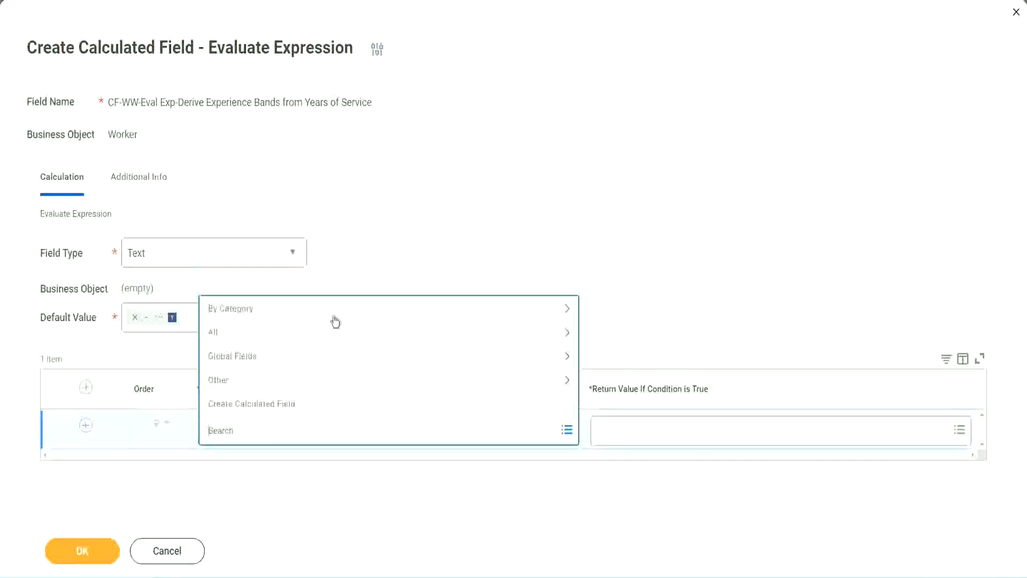
{"action": "left_click", "coordinate": [394, 242]}
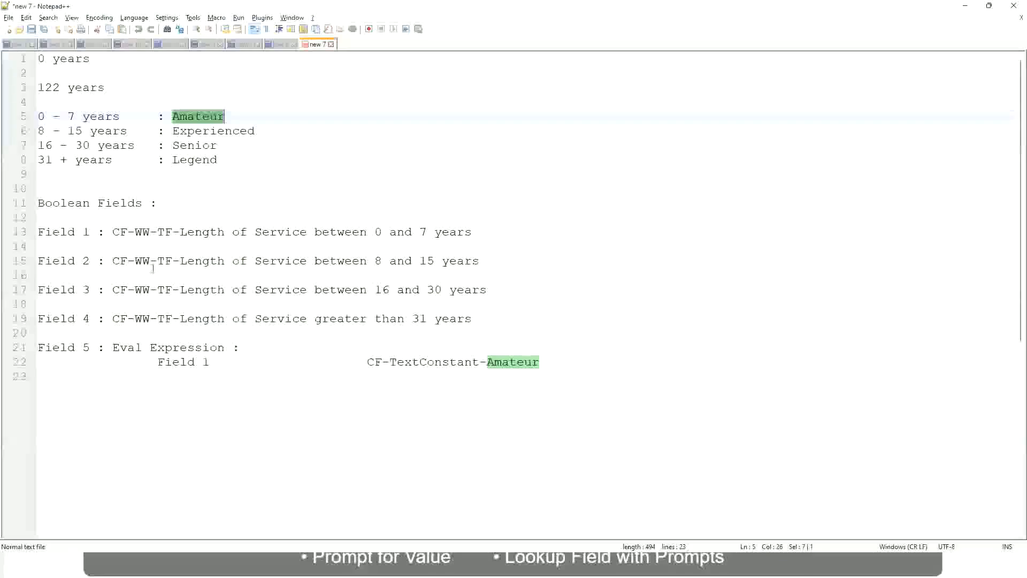
{"action": "left_click_drag", "start_coordinate": [115, 231], "coordinate": [473, 236]}
{"action": "key", "text": "ctrl+c"}
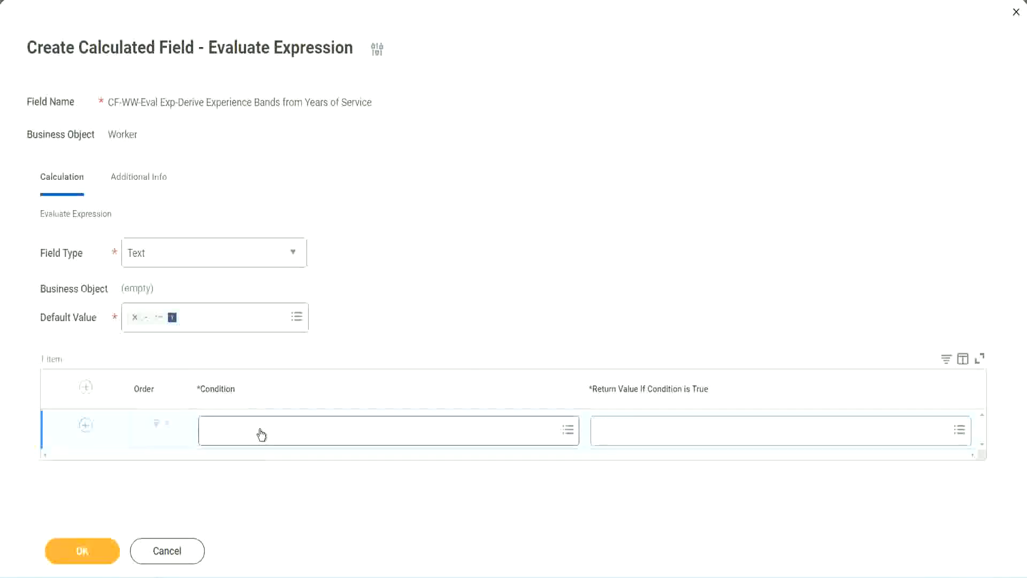
{"action": "left_click", "coordinate": [261, 434]}
{"action": "key", "text": "ctrl+v"}
{"action": "key", "text": "Return"}
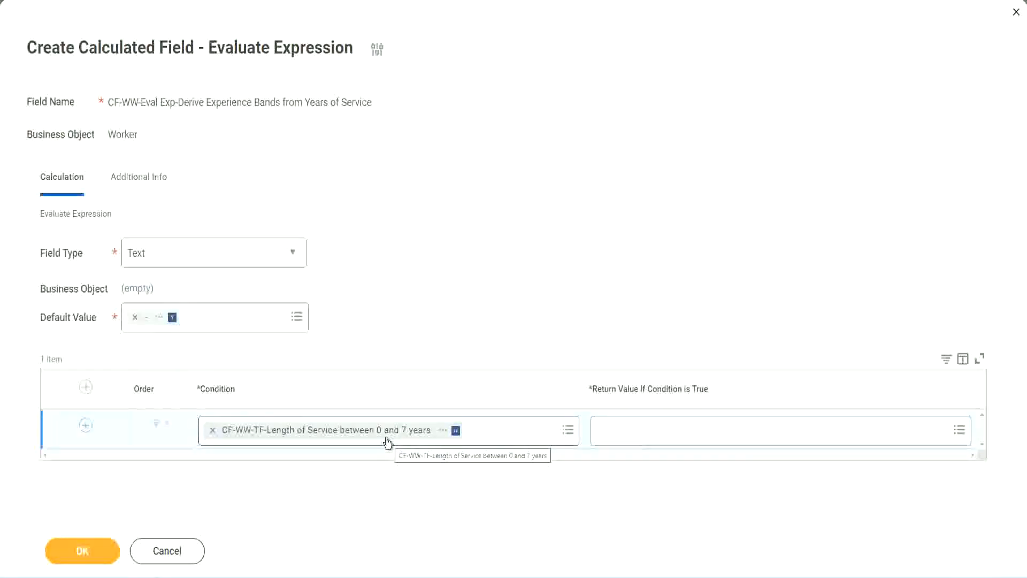
{"action": "left_click", "coordinate": [668, 439]}
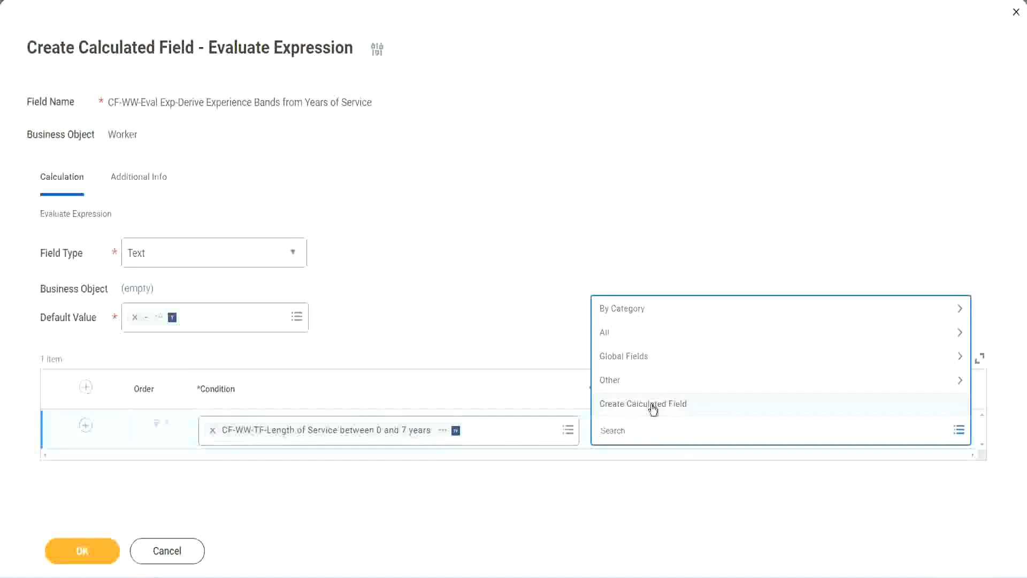
{"action": "left_click", "coordinate": [593, 261]}
{"action": "left_click", "coordinate": [618, 436]}
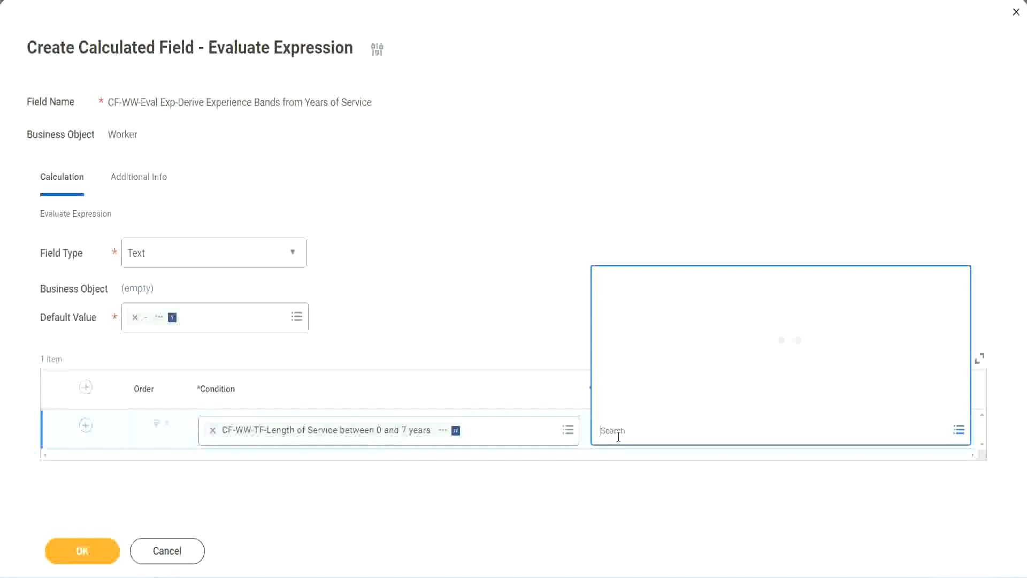
{"action": "type", "text": "Amaterue"}
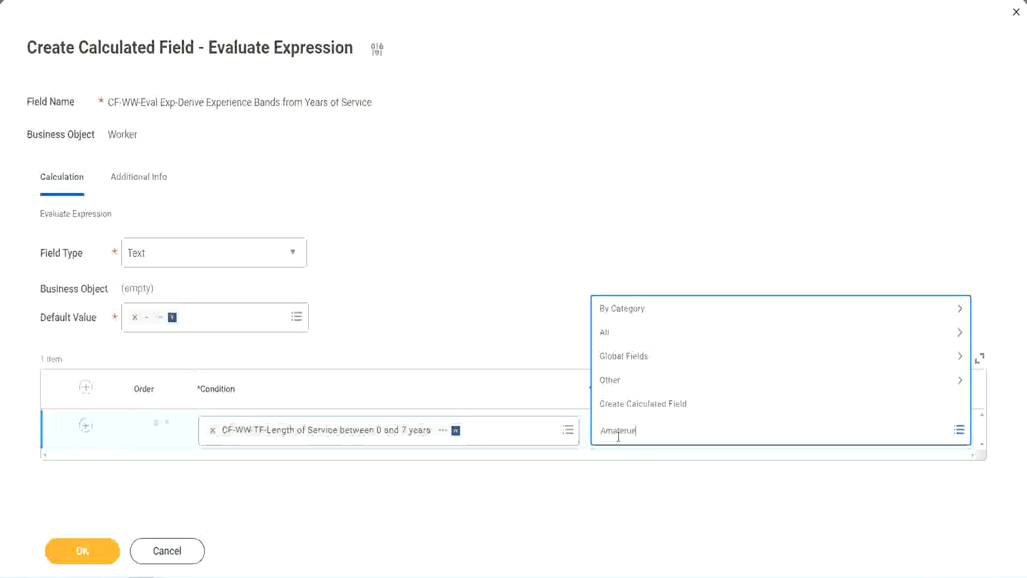
{"action": "left_click", "coordinate": [518, 310]}
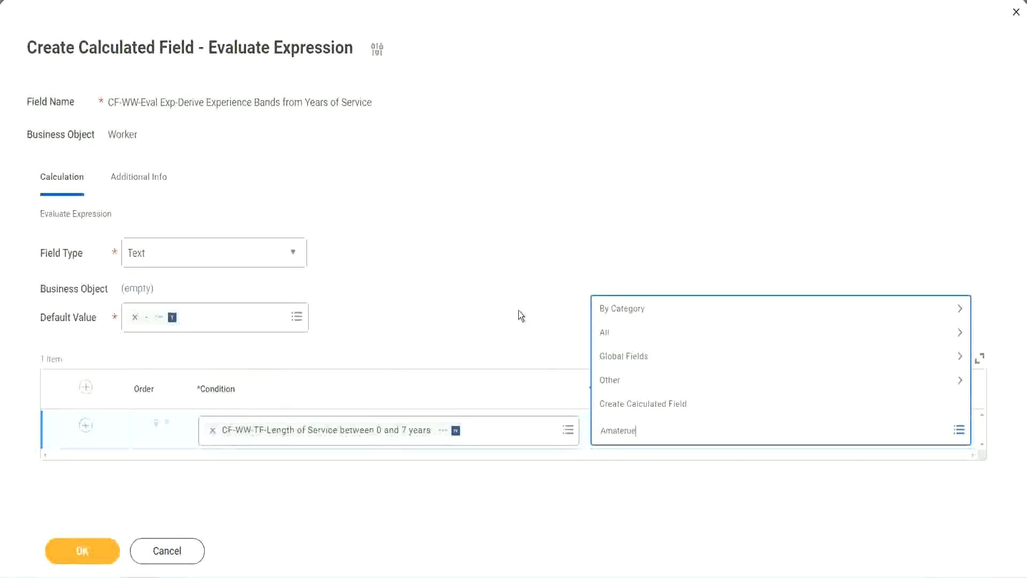
{"action": "left_click", "coordinate": [647, 436]}
{"action": "left_click", "coordinate": [517, 311]}
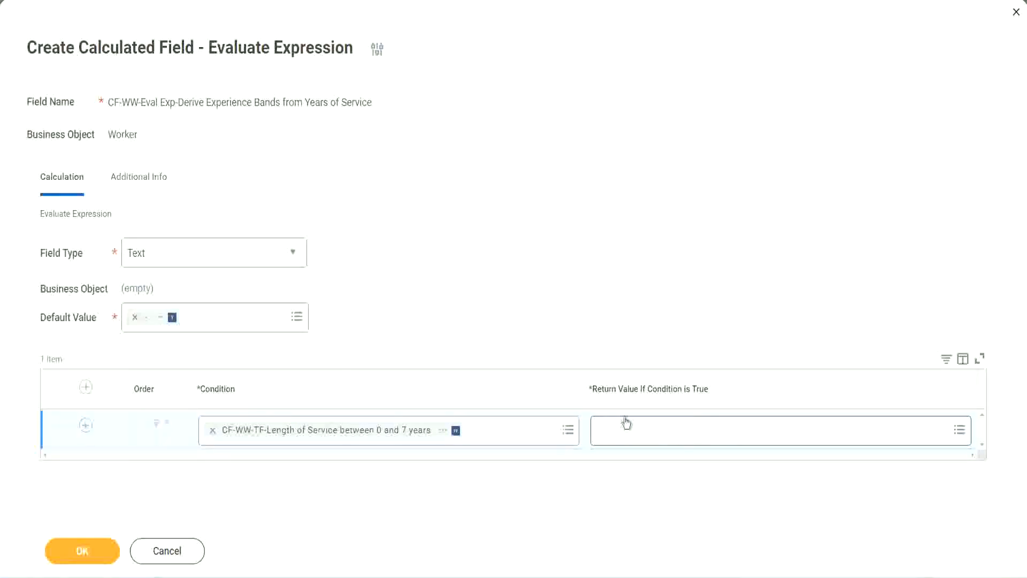
Start a new calculated field for the first row's return value and name it CF-WW-TC-Amateur.
{"action": "left_click", "coordinate": [665, 429]}
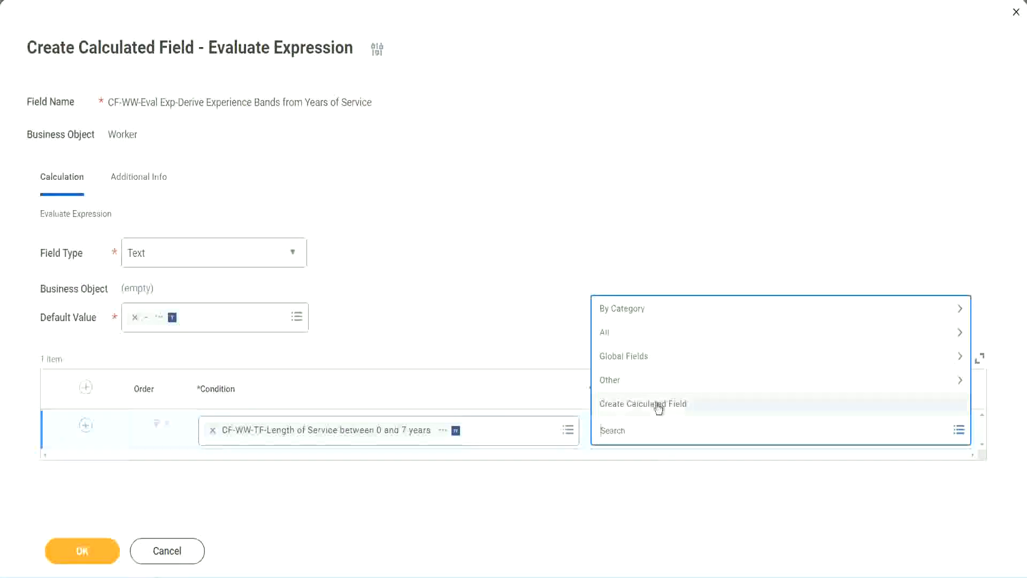
{"action": "left_click", "coordinate": [658, 407]}
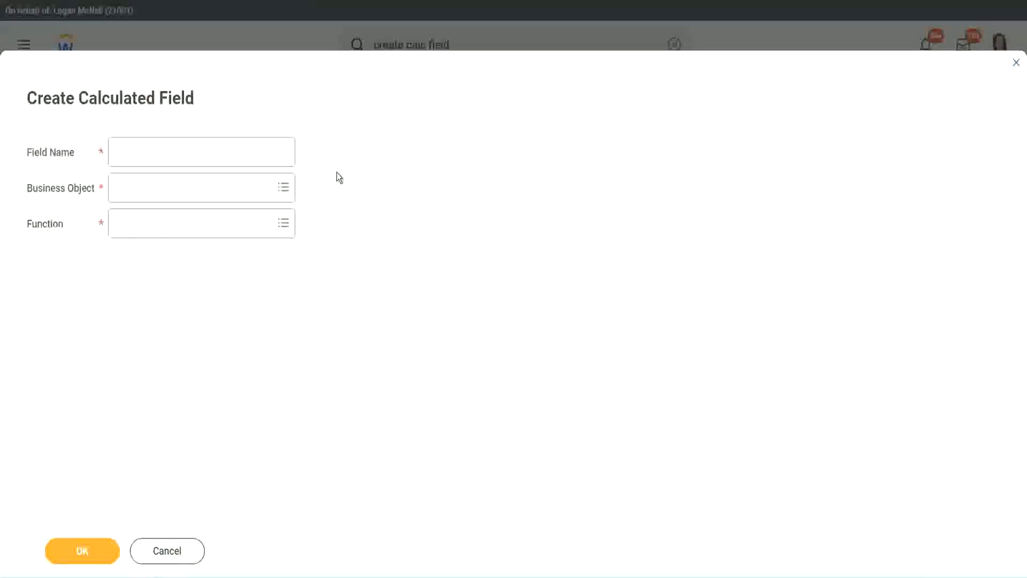
{"action": "left_click", "coordinate": [126, 153]}
{"action": "type", "text": "CF"}
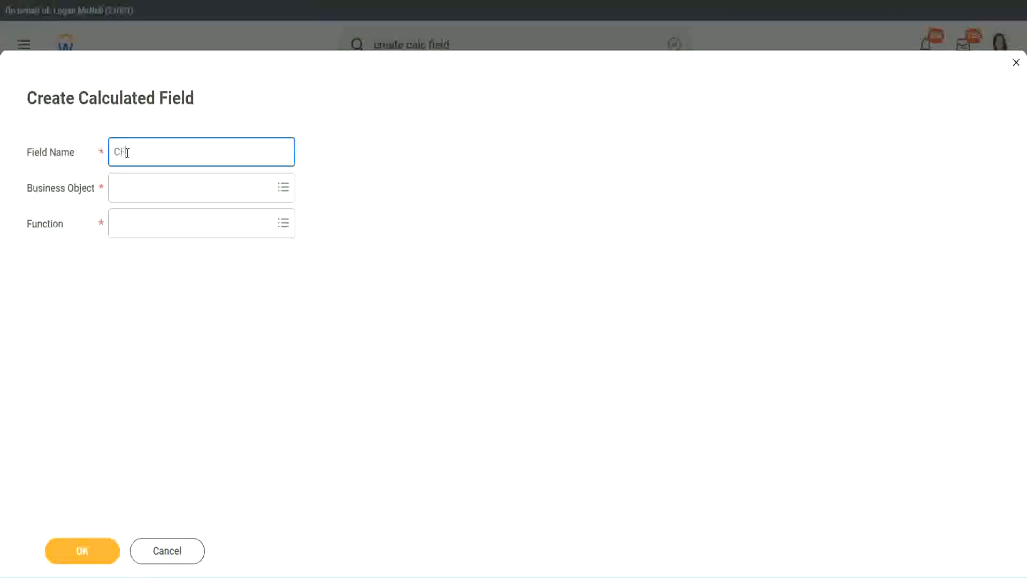
{"action": "type", "text": " TC-Amateur"}
{"action": "left_click", "coordinate": [128, 152]}
{"action": "type", "text": "WW"}
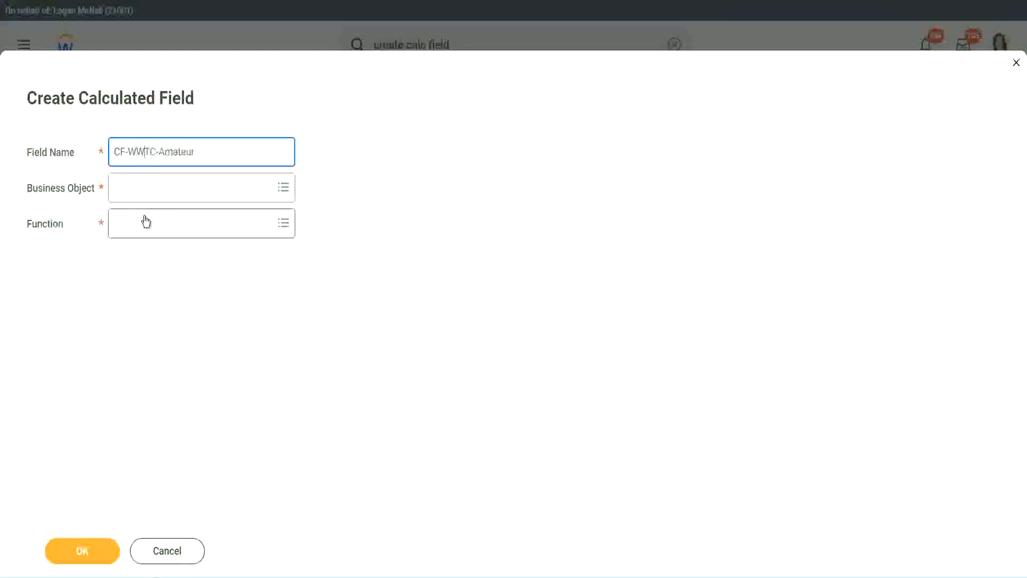
{"action": "type", "text": "-"}
Set the new calculated field's business object to Global.
{"action": "left_click", "coordinate": [145, 190]}
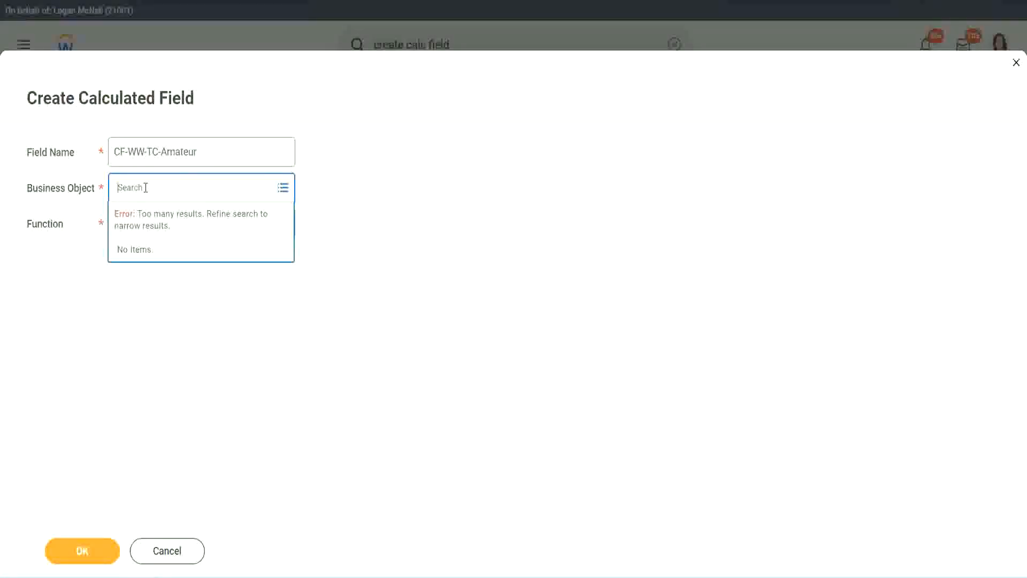
{"action": "type", "text": "worker"}
{"action": "key", "text": "BackSpace"}
{"action": "key", "text": "BackSpace"}
{"action": "key", "text": "BackSpace"}
{"action": "key", "text": "BackSpace"}
{"action": "key", "text": "BackSpace"}
{"action": "key", "text": "BackSpace"}
{"action": "type", "text": "global"}
{"action": "key", "text": "Return"}
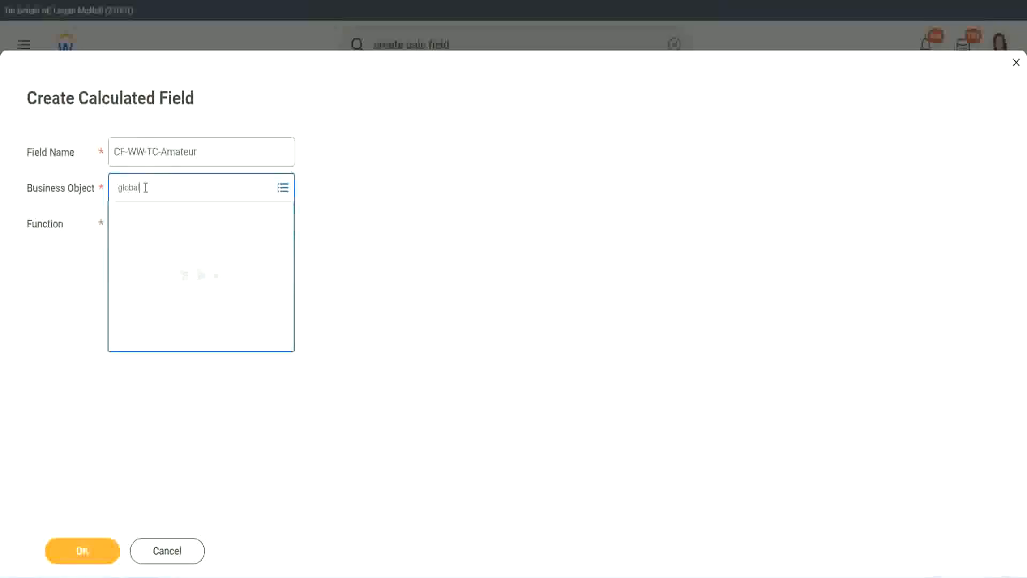
{"action": "left_click", "coordinate": [161, 251]}
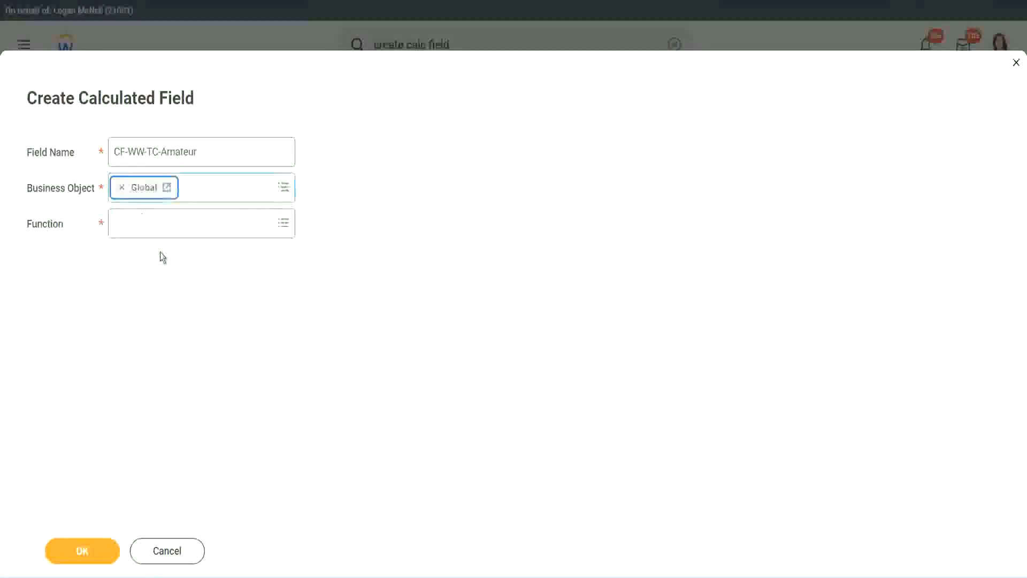
Copy the word "Amateur" from the new calculated field's name.
{"action": "triple_click", "coordinate": [236, 154]}
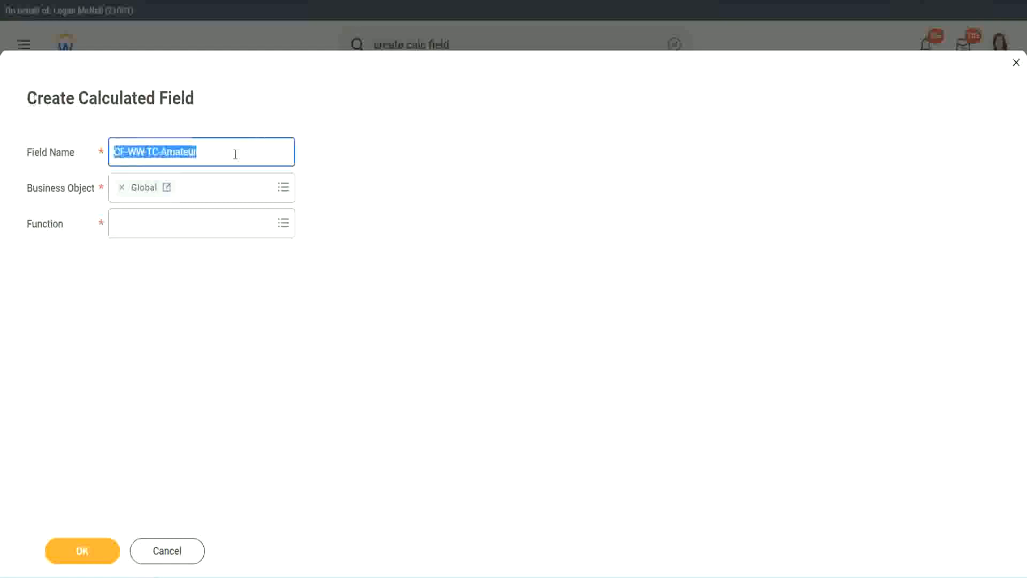
{"action": "left_click", "coordinate": [227, 154]}
{"action": "double_click", "coordinate": [201, 152]}
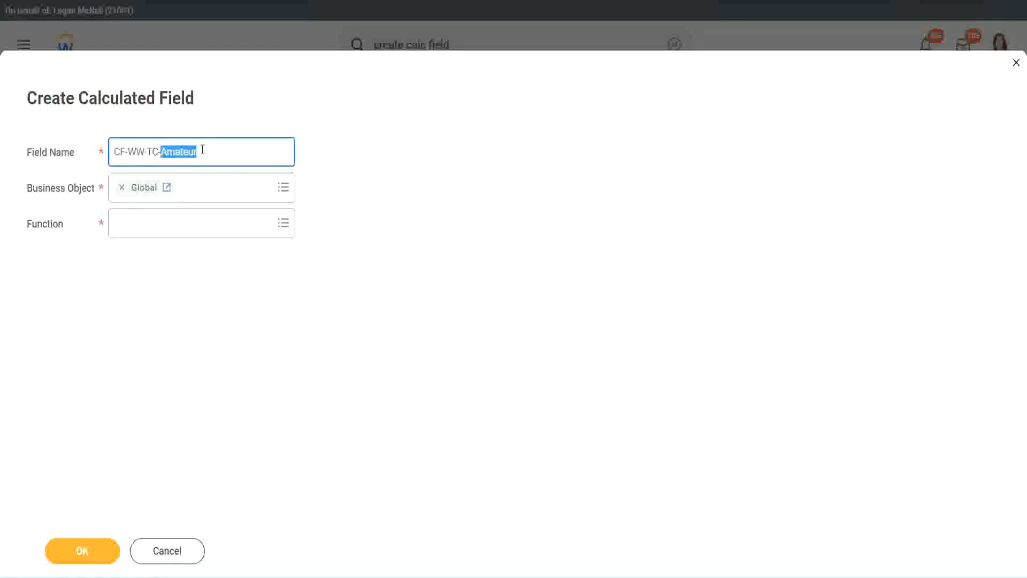
{"action": "left_click", "coordinate": [213, 150]}
{"action": "double_click", "coordinate": [192, 154]}
{"action": "key", "text": "ctrl+c"}
Choose Text Constant as the new field's function and proceed to its calculation setup.
{"action": "left_click", "coordinate": [144, 222]}
{"action": "type", "text": "text const"}
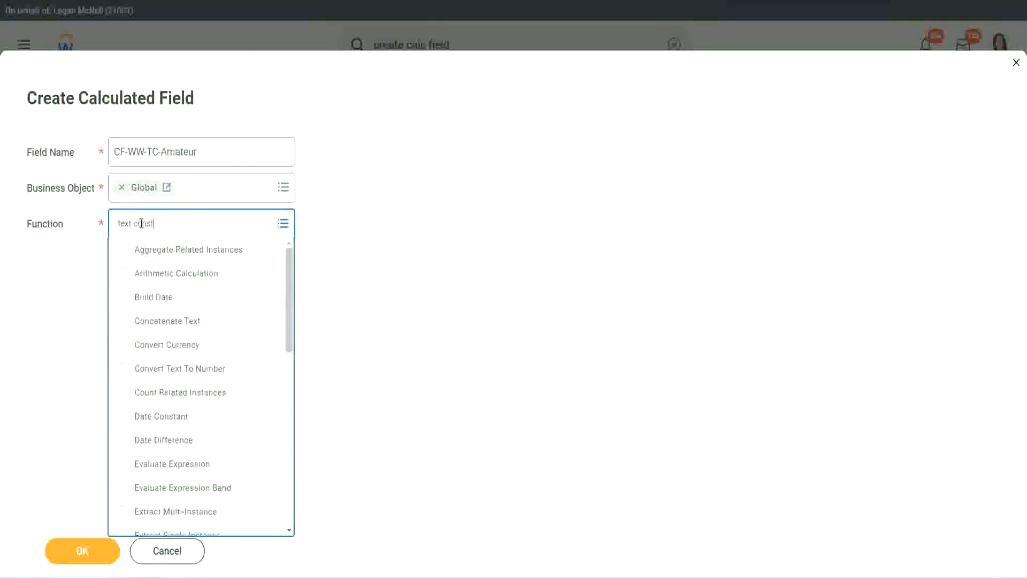
{"action": "key", "text": "Return"}
{"action": "left_click", "coordinate": [85, 559]}
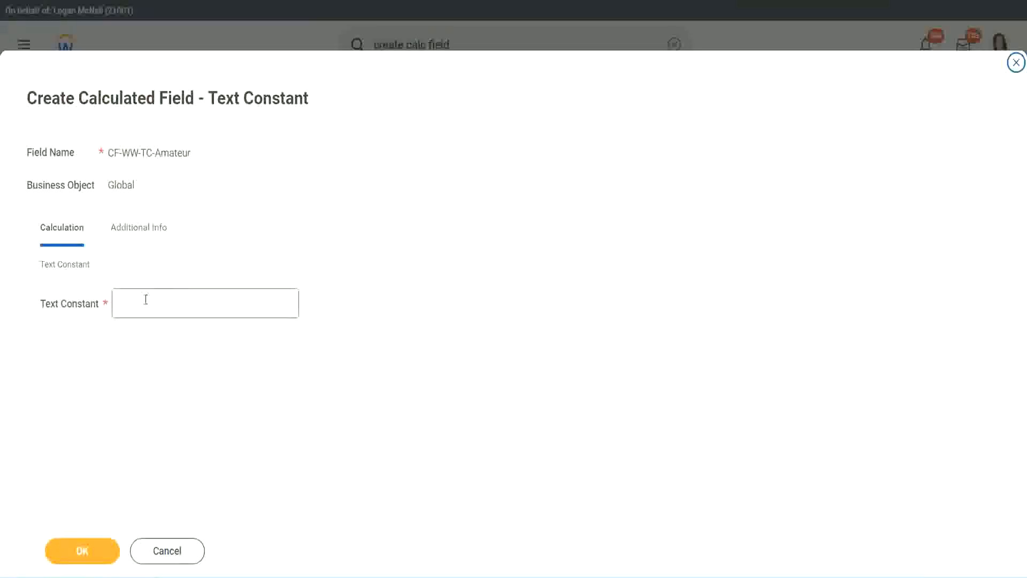
Enter "Amateur" as the text constant and save the calculated field as the first row's return value.
{"action": "left_click", "coordinate": [167, 301]}
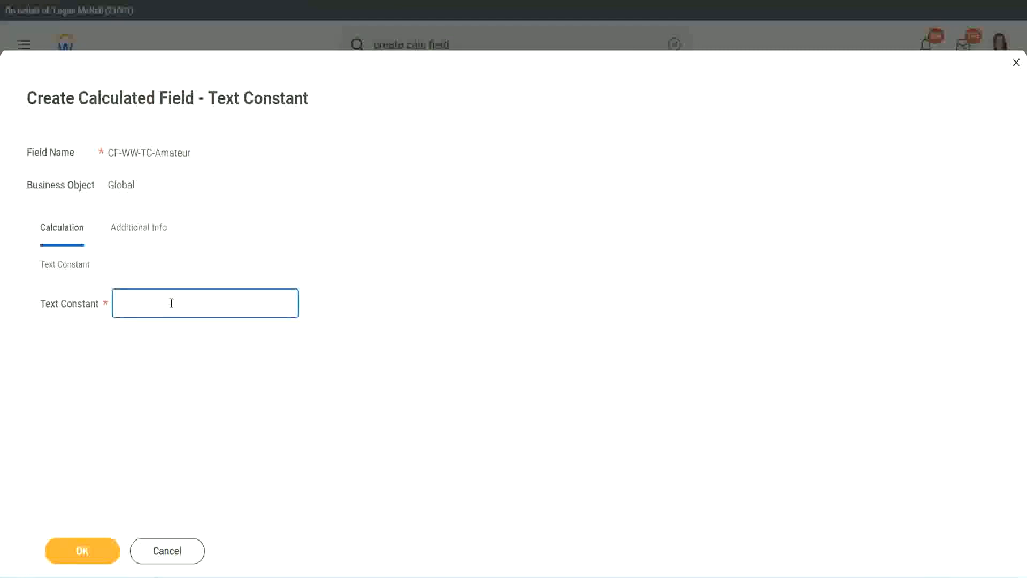
{"action": "key", "text": "ctrl+v"}
{"action": "left_click", "coordinate": [86, 550]}
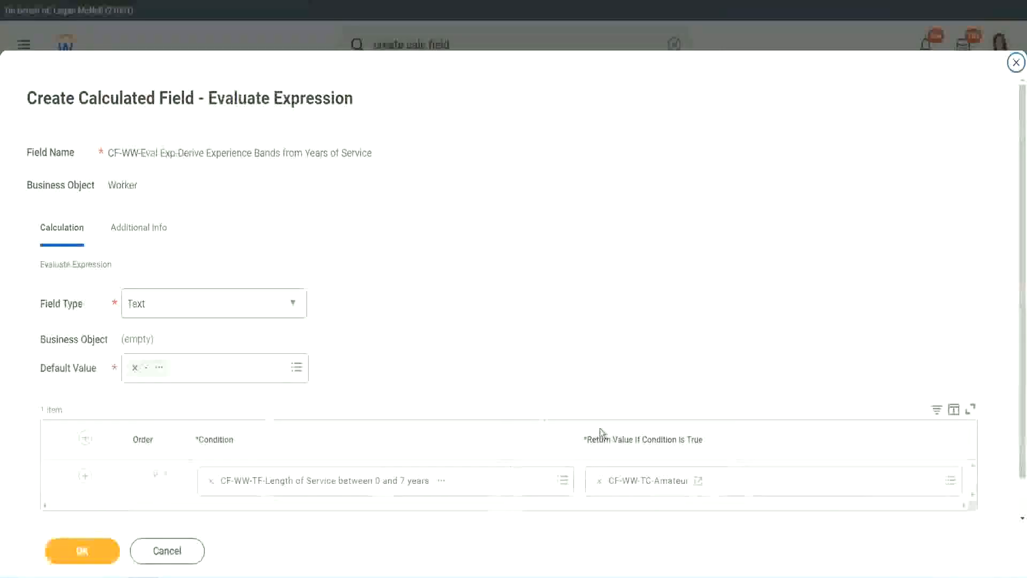
{"action": "right_click", "coordinate": [638, 483]}
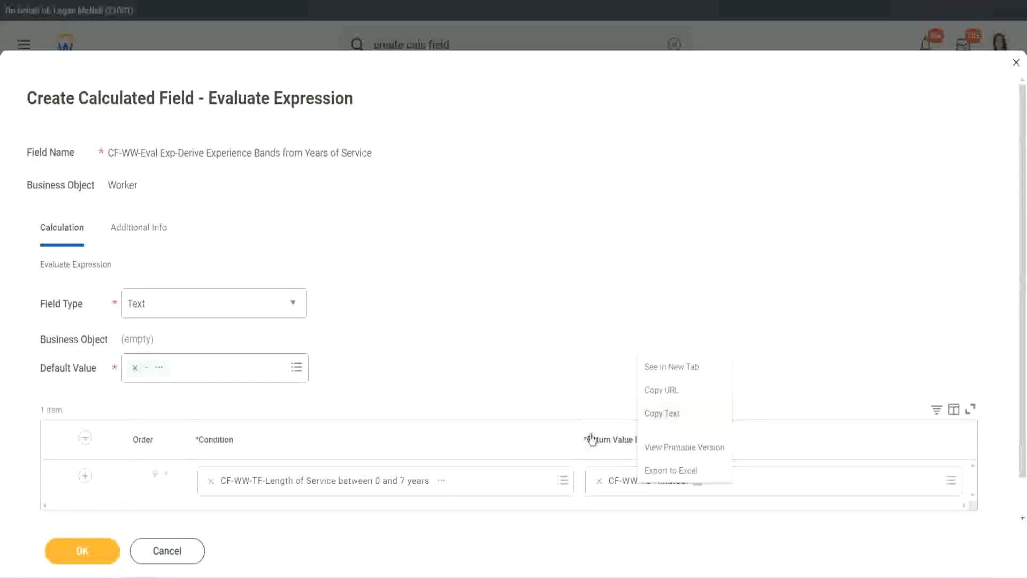
{"action": "left_click", "coordinate": [637, 485]}
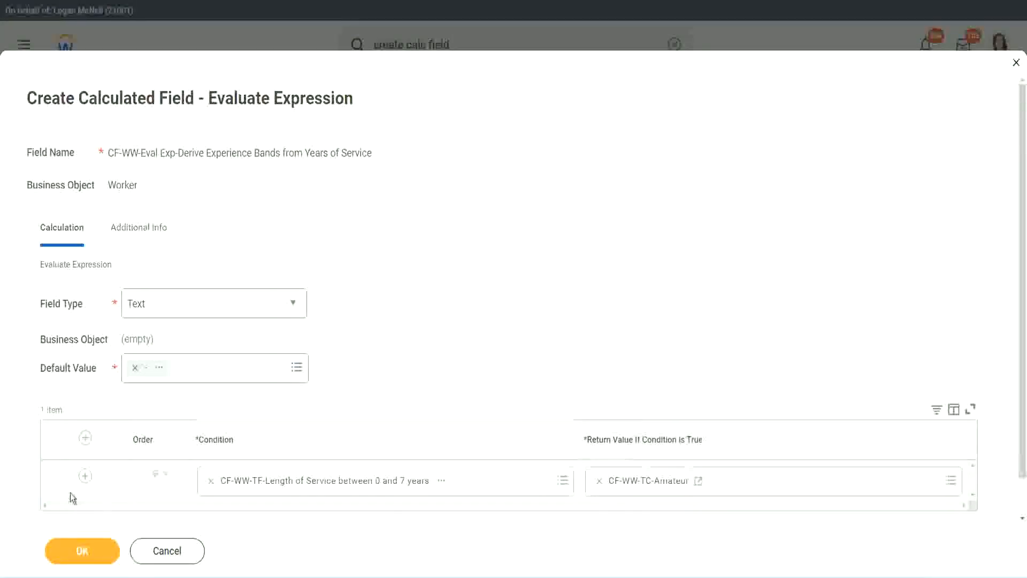
Add three more condition rows and set the second row's condition to CF-WW-TF-Length of Service between 8 and 15 years.
{"action": "left_click", "coordinate": [81, 479]}
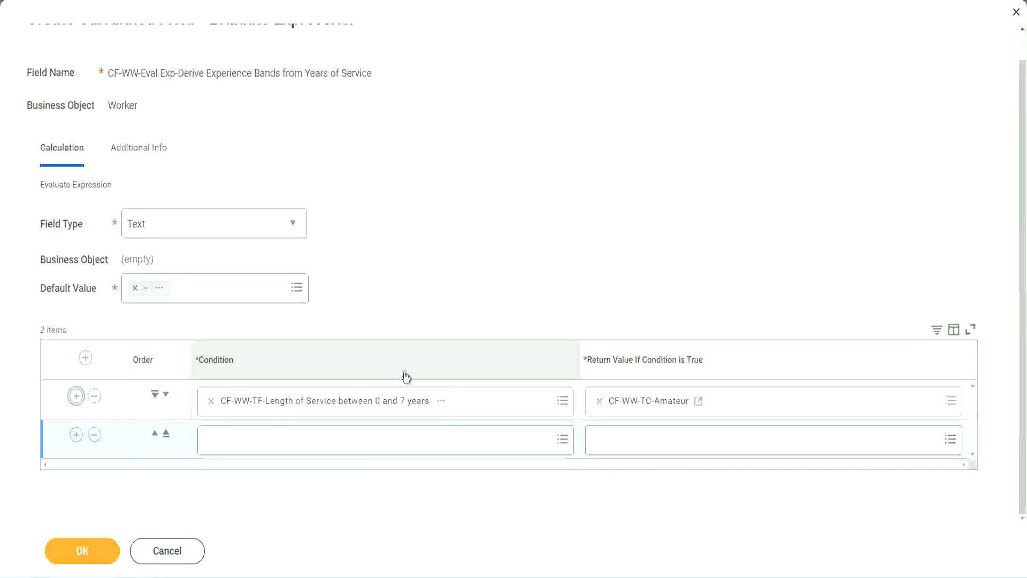
{"action": "left_click", "coordinate": [76, 435]}
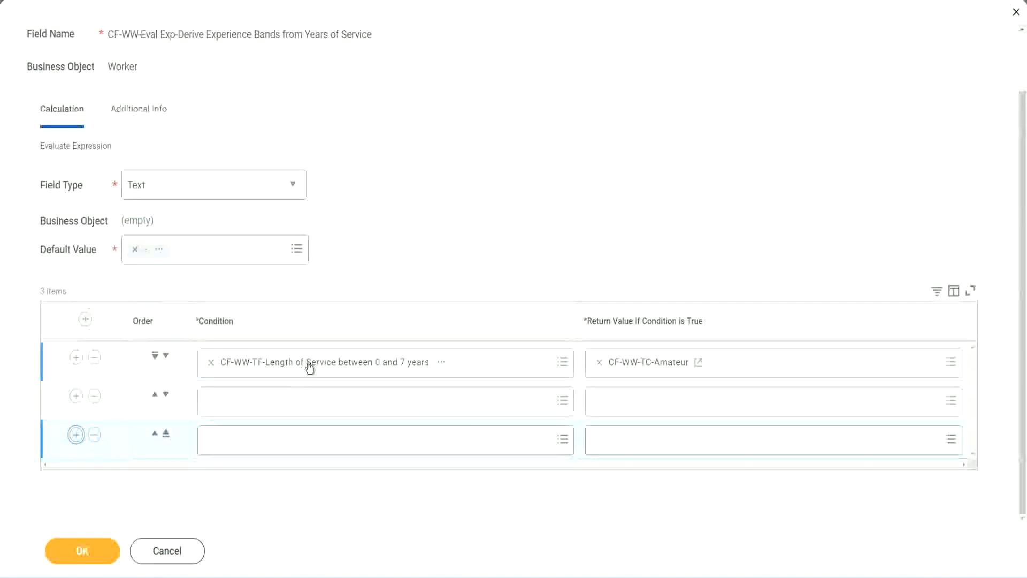
{"action": "left_click", "coordinate": [253, 401]}
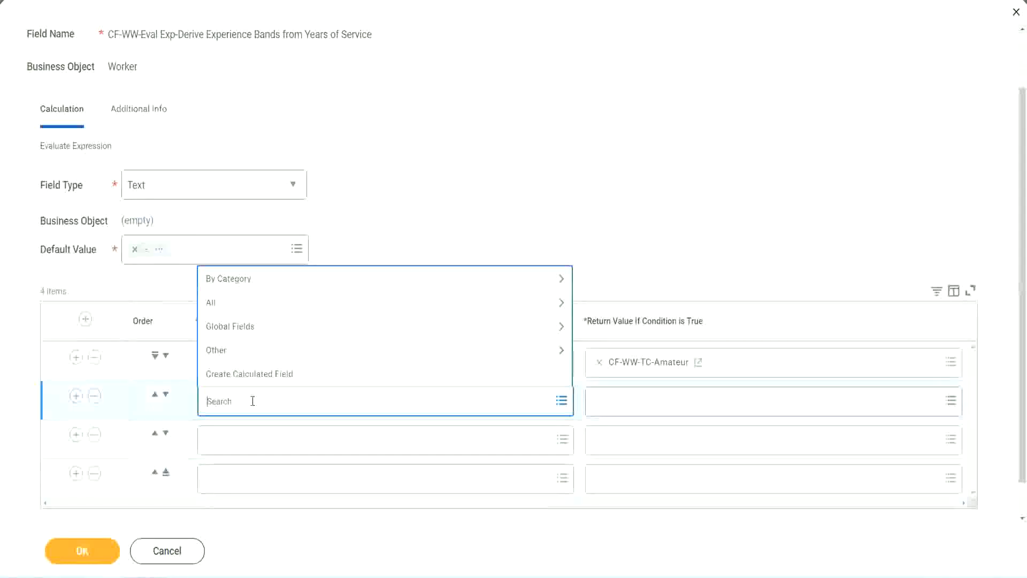
{"action": "type", "text": "cf-ww"}
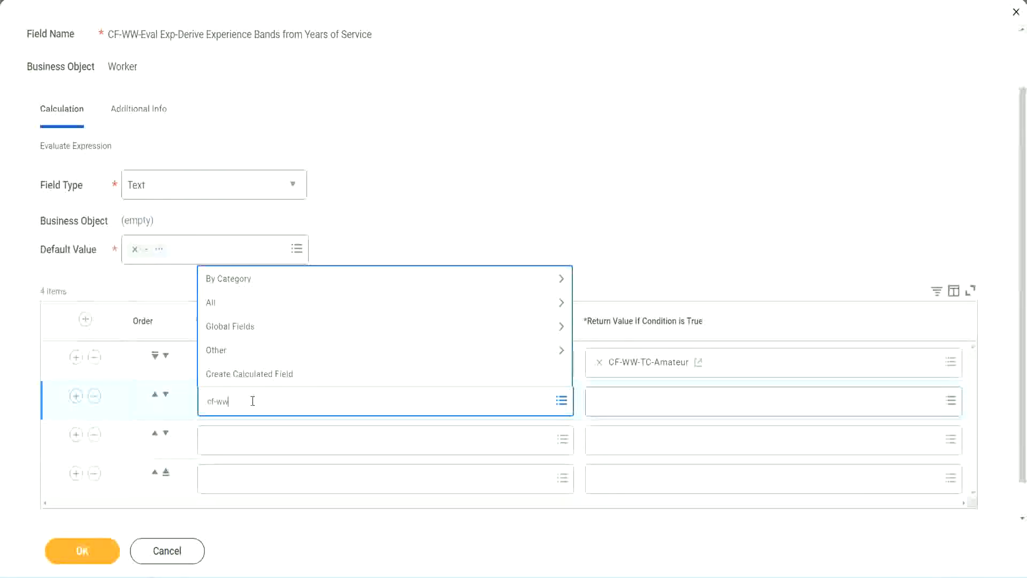
{"action": "type", "text": "-tt"}
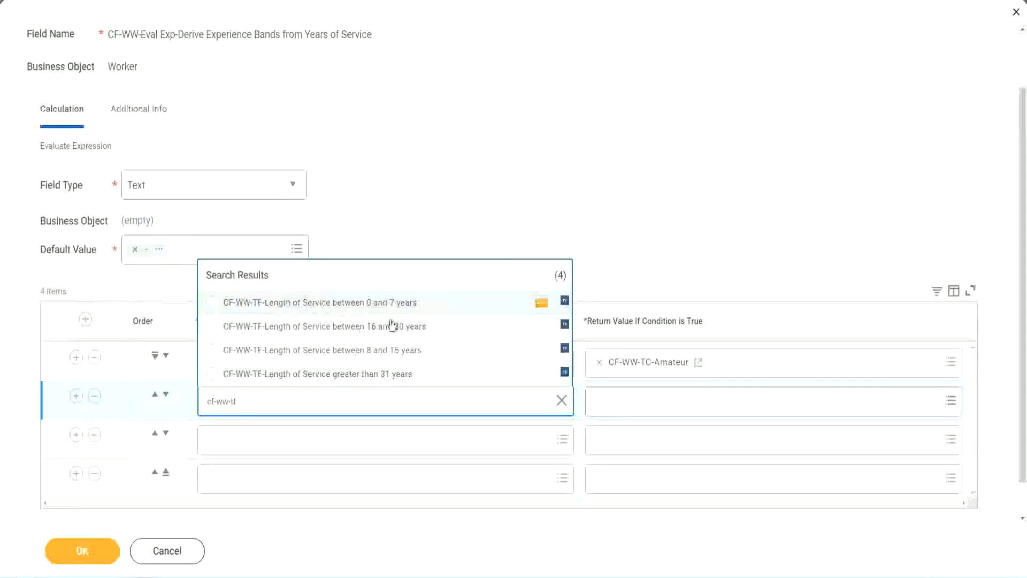
{"action": "left_click", "coordinate": [394, 353]}
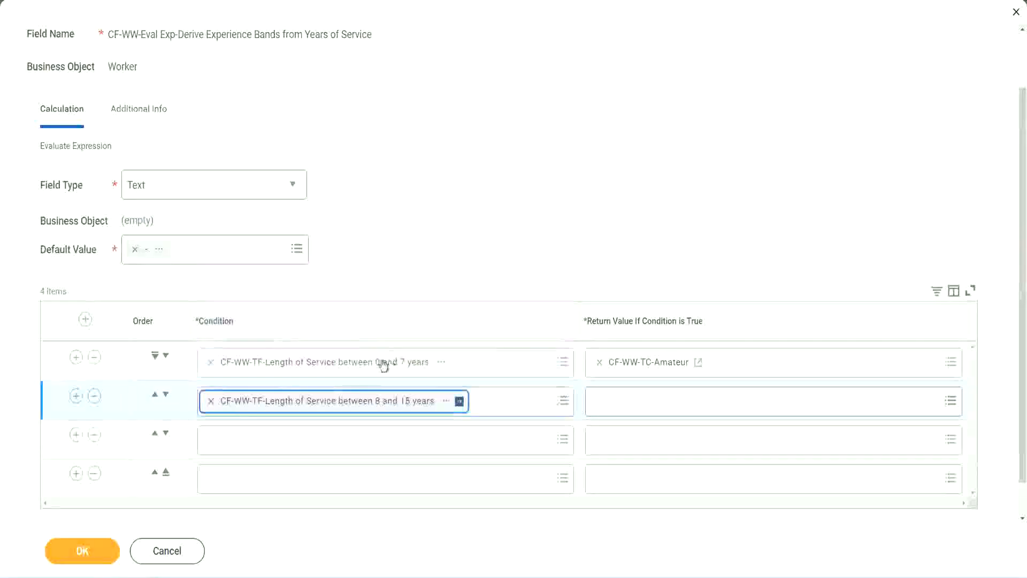
Set the third row's condition to CF-WW-TF-Length of Service between 16 and 30 years.
{"action": "left_click", "coordinate": [259, 440]}
{"action": "type", "text": "cf"}
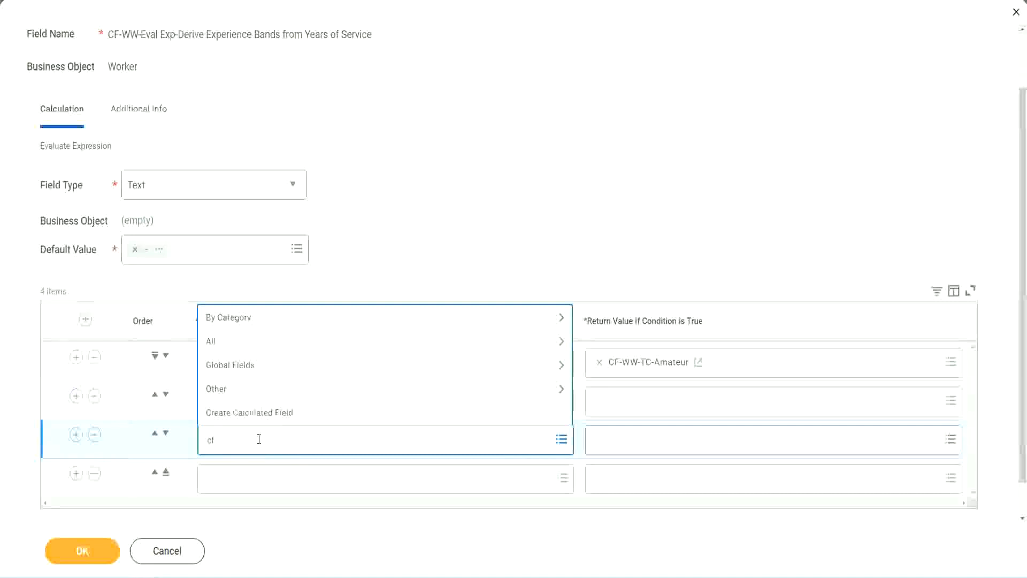
{"action": "type", "text": "-ww-tf"}
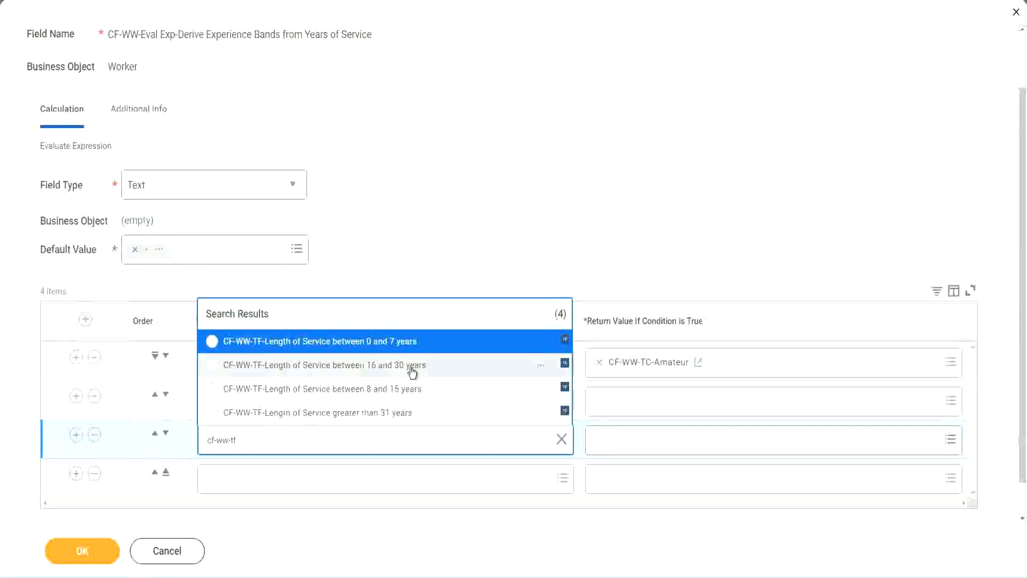
{"action": "left_click", "coordinate": [412, 369]}
Set the fourth row's condition to CF-WW-TF-Length of Service greater than 31 years.
{"action": "left_click", "coordinate": [242, 480]}
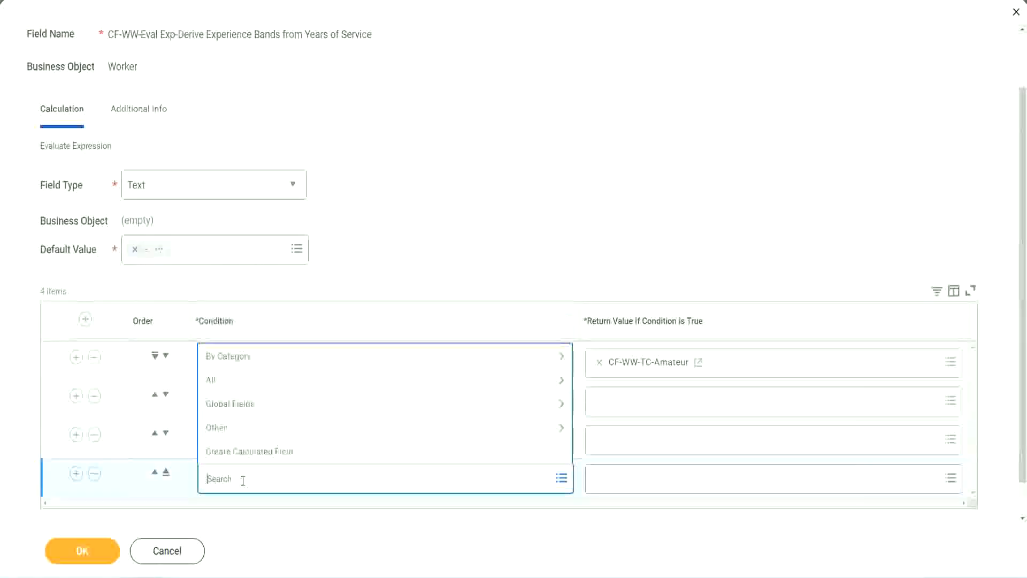
{"action": "type", "text": "cf-ww"}
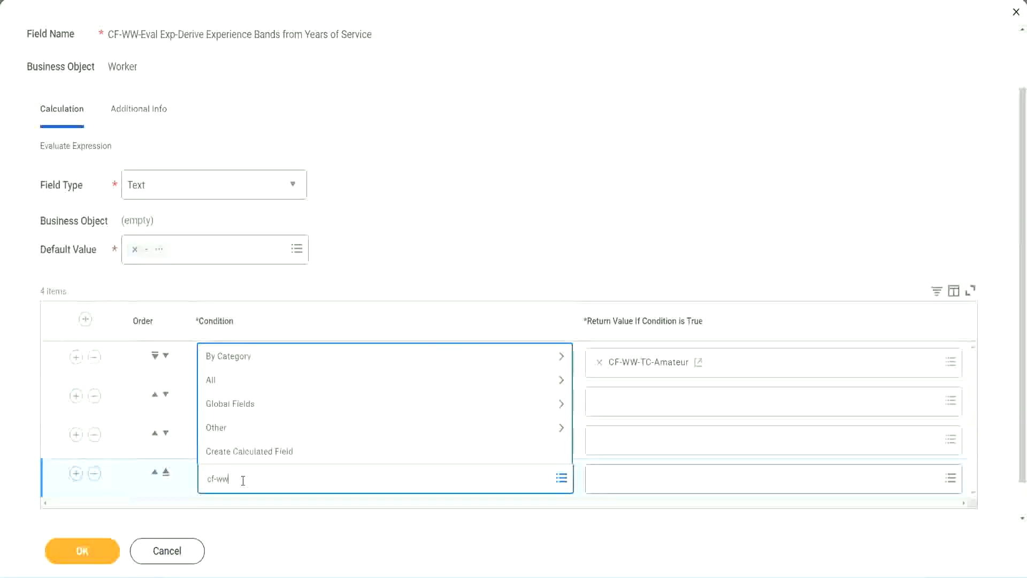
{"action": "type", "text": " tf 31"}
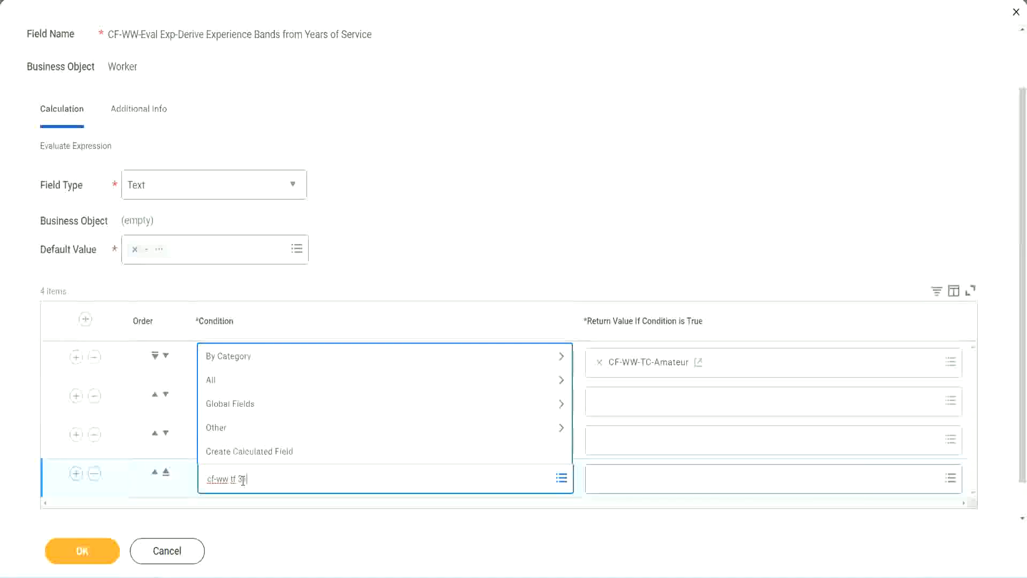
{"action": "key", "text": "Return"}
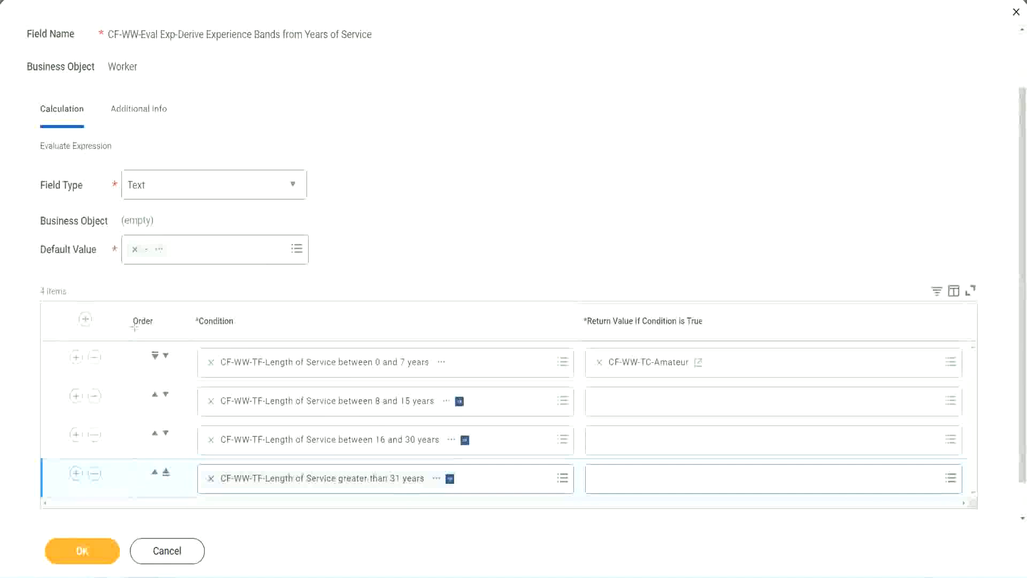
Move the 8 to 15 years condition above the 0 to 7 years condition and return it to second place.
{"action": "left_click_drag", "start_coordinate": [115, 313], "coordinate": [114, 422]}
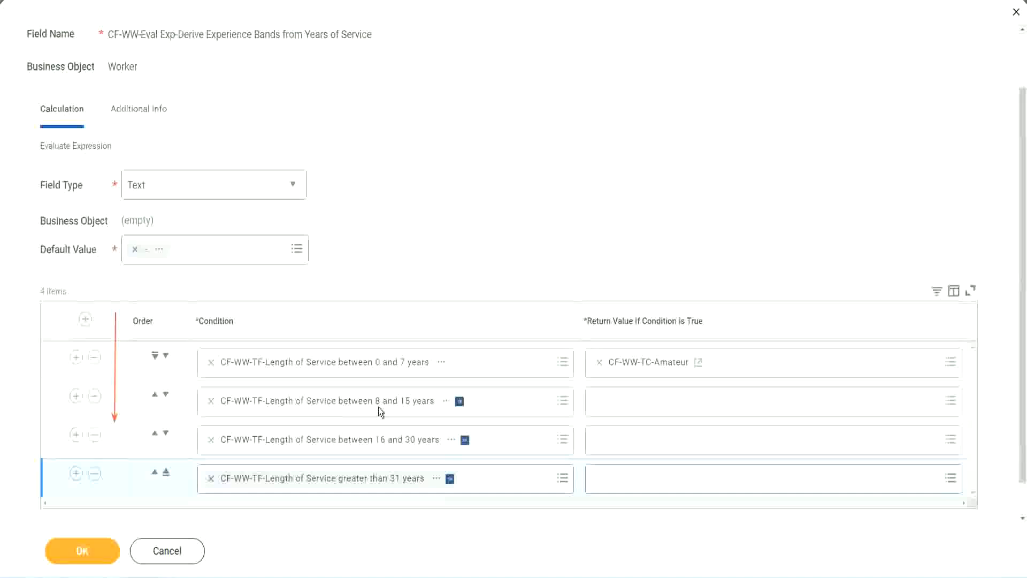
{"action": "left_click", "coordinate": [155, 397]}
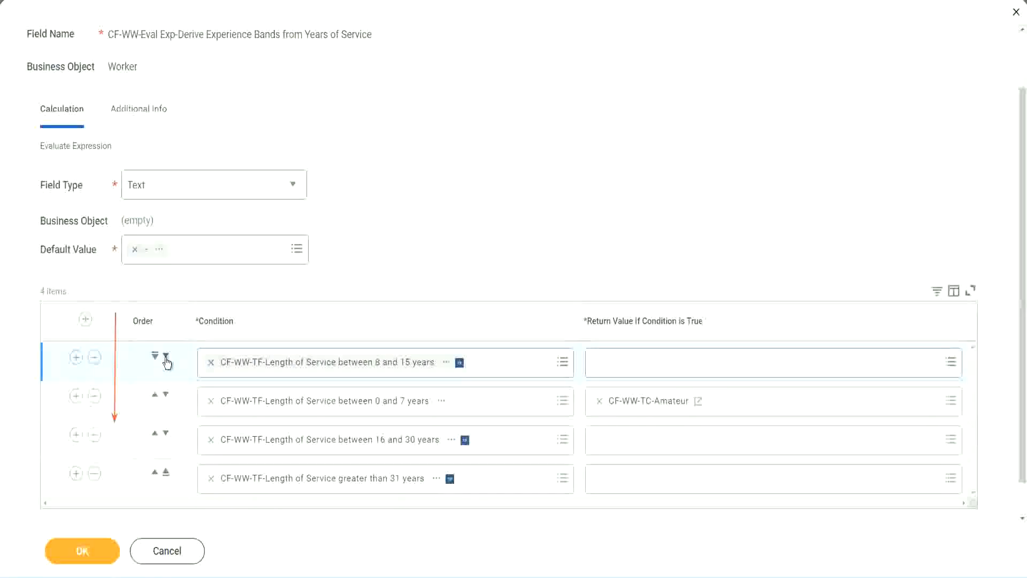
{"action": "left_click", "coordinate": [165, 355]}
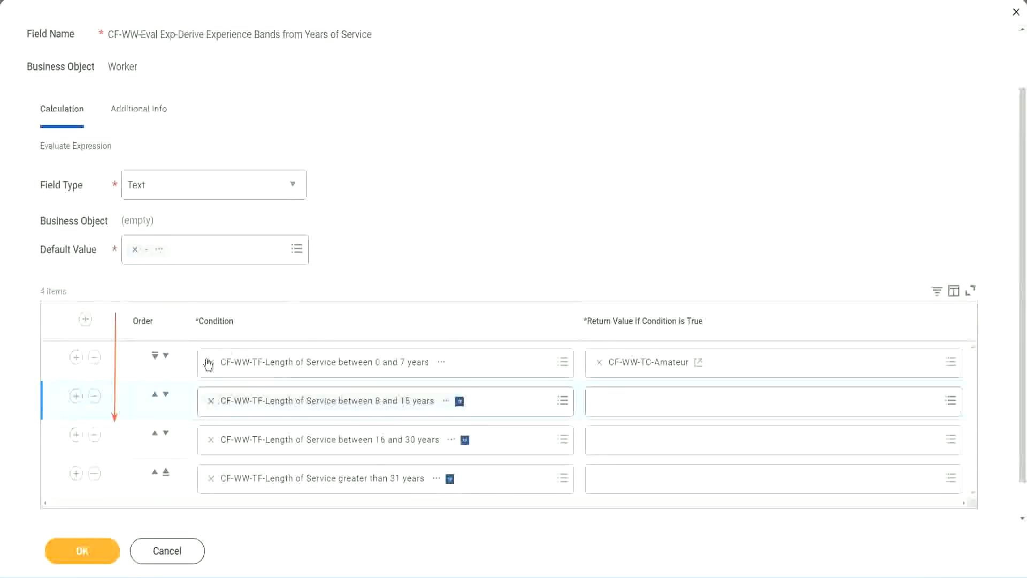
Copy the CF-WW-TC-Amateur return value's name while moving the 8 to 15 years row to first place and back to second.
{"action": "left_click", "coordinate": [155, 397]}
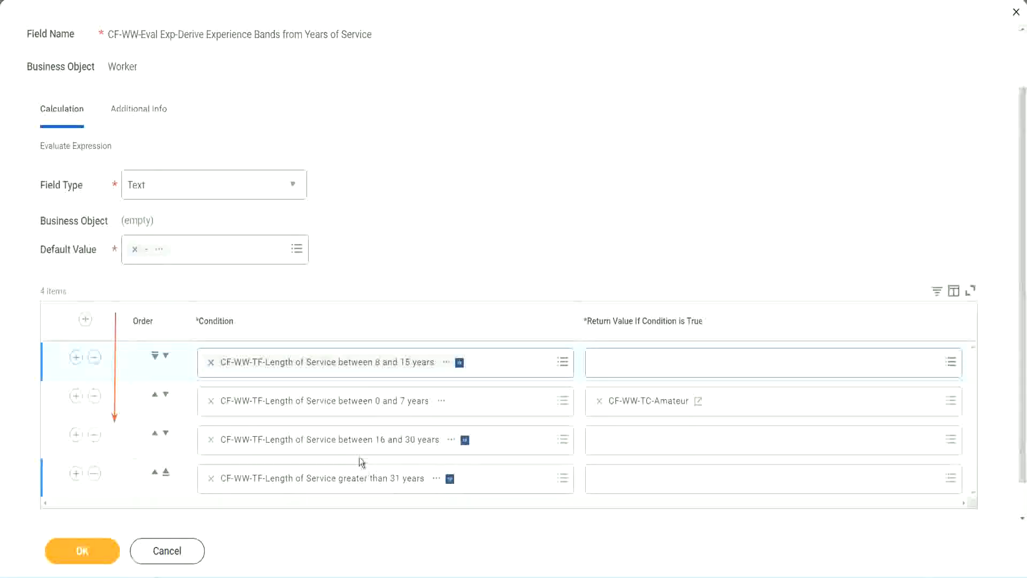
{"action": "right_click", "coordinate": [651, 409]}
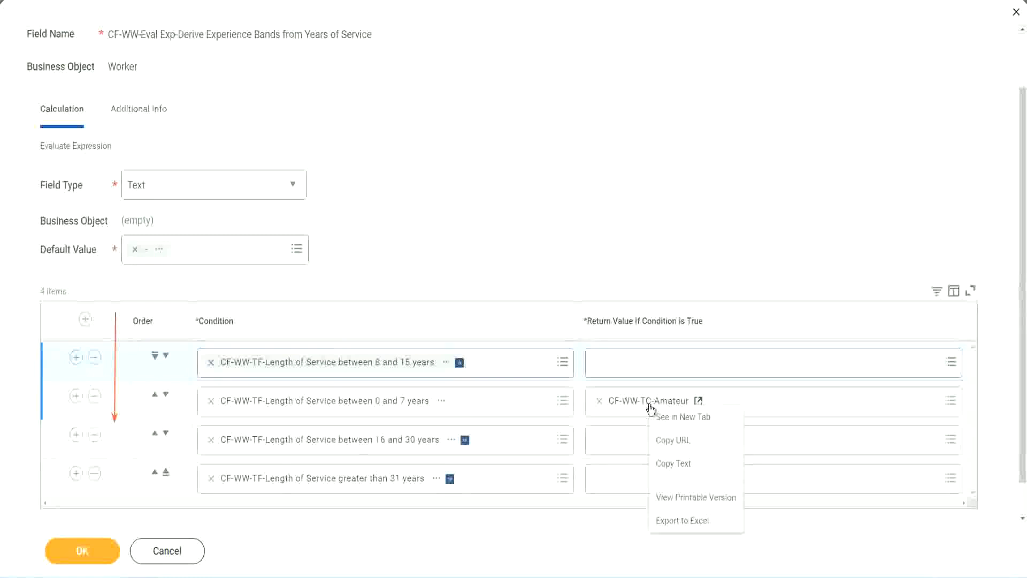
{"action": "left_click", "coordinate": [673, 463]}
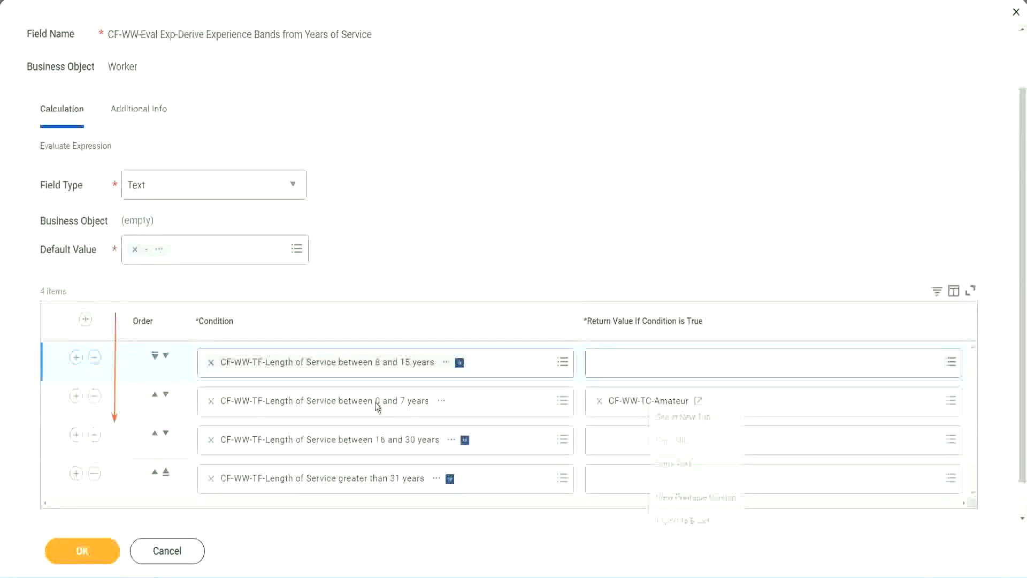
{"action": "left_click", "coordinate": [166, 356]}
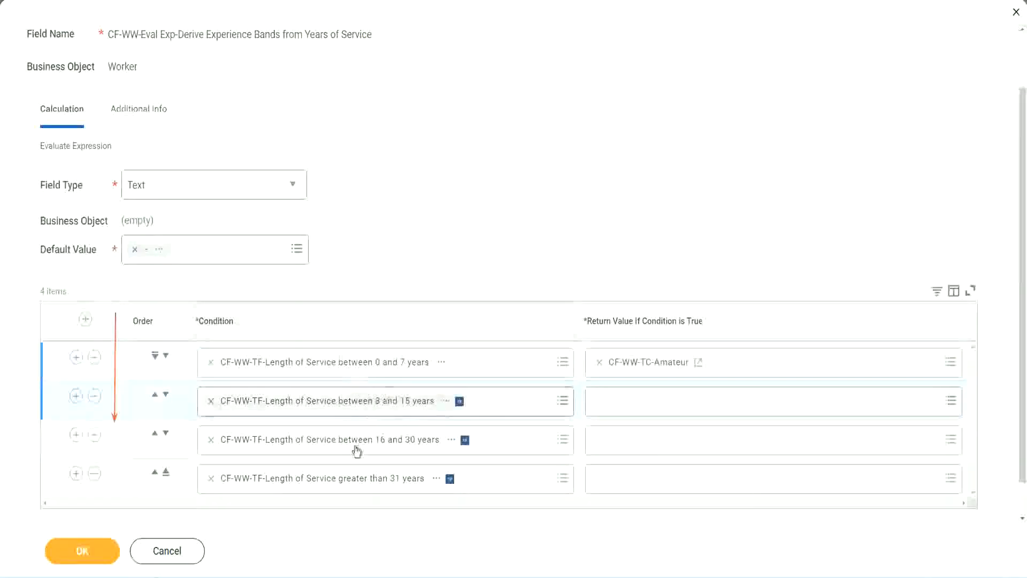
Create the Global Text Constant field CF-WW-TC-Experienced with the text "Experienced" as the return value for the 8 to 15 years condition.
{"action": "left_click", "coordinate": [601, 401]}
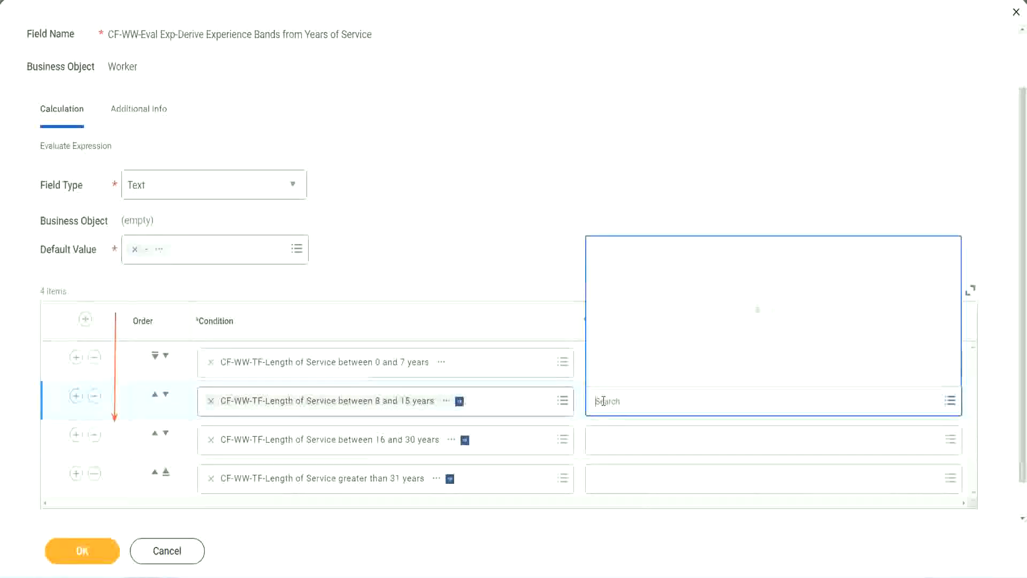
{"action": "left_click", "coordinate": [637, 376]}
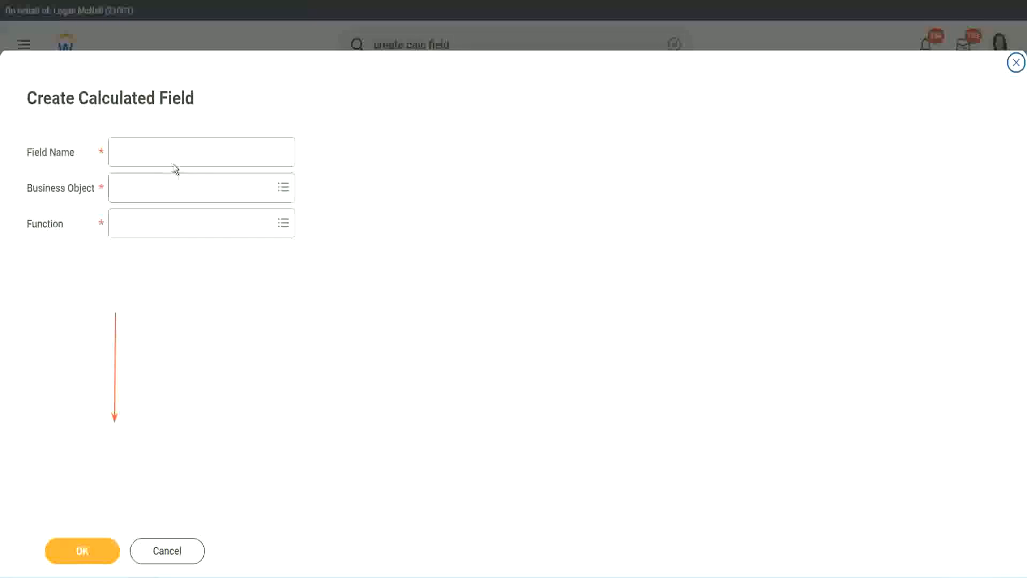
{"action": "left_click", "coordinate": [164, 151]}
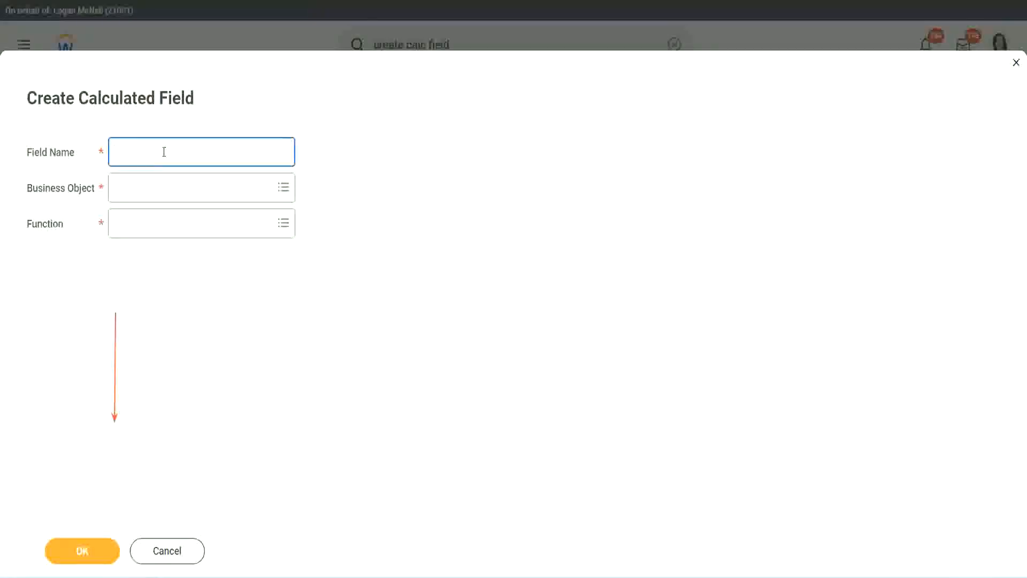
{"action": "key", "text": "ctrl+v"}
{"action": "double_click", "coordinate": [175, 153]}
{"action": "type", "text": "Experienced"}
{"action": "left_click", "coordinate": [80, 550]}
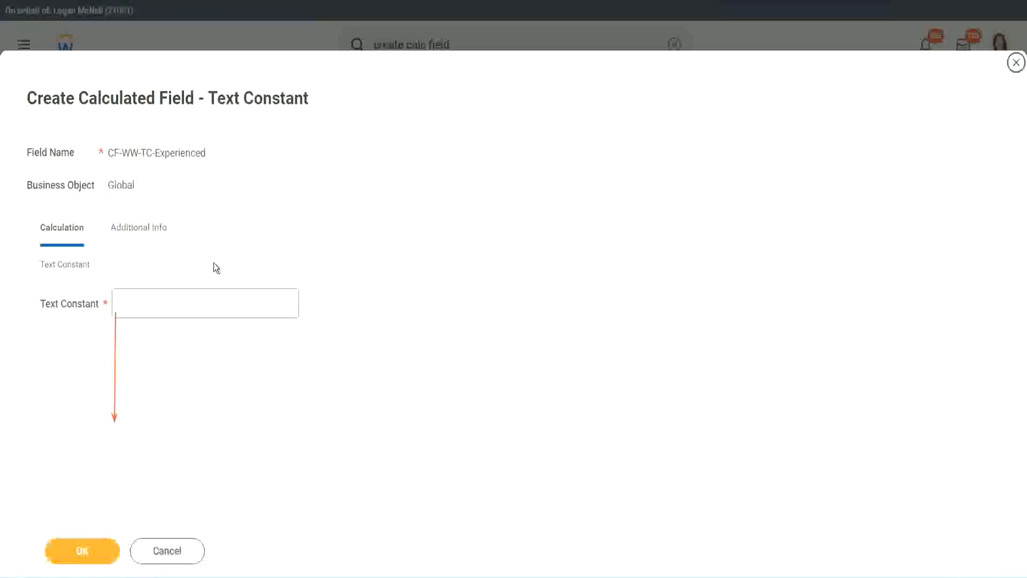
{"action": "left_click", "coordinate": [158, 303]}
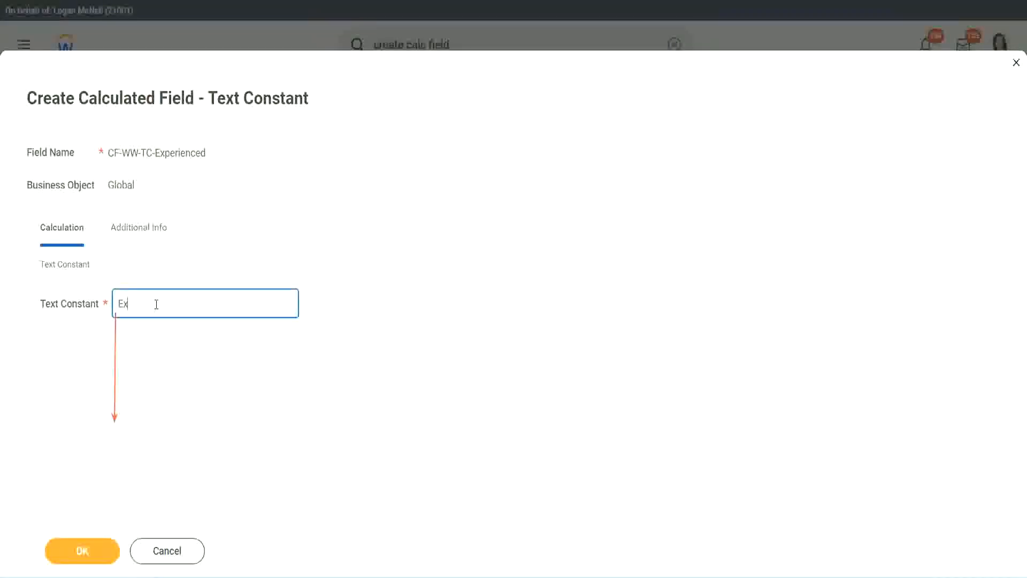
{"action": "left_click", "coordinate": [85, 550]}
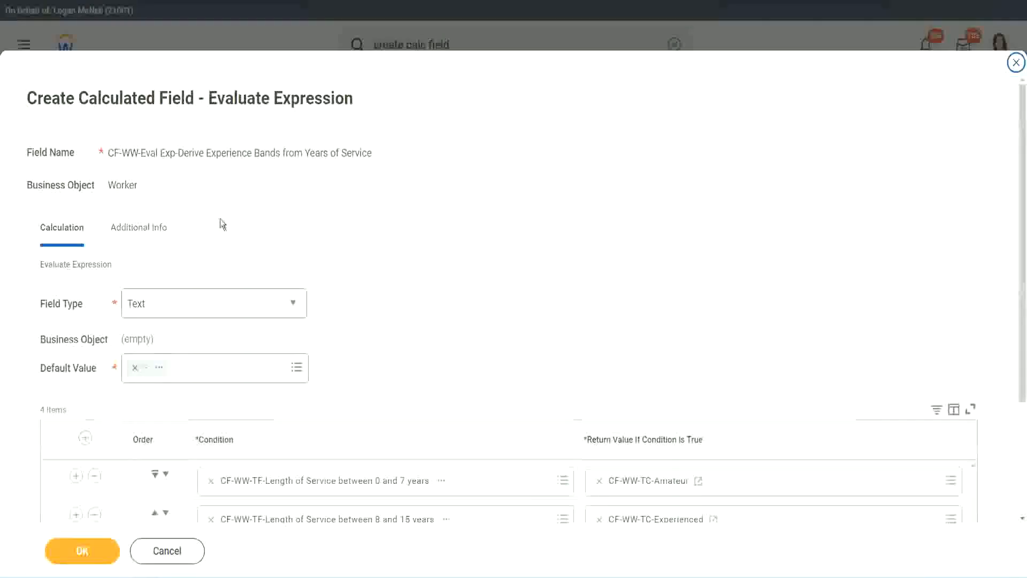
Start a new calculated field for the third row's return value and paste the copied CF-WW-TC-Amateur name as its field name.
{"action": "scroll", "coordinate": [474, 278], "scroll_direction": "down", "scroll_amount": 3}
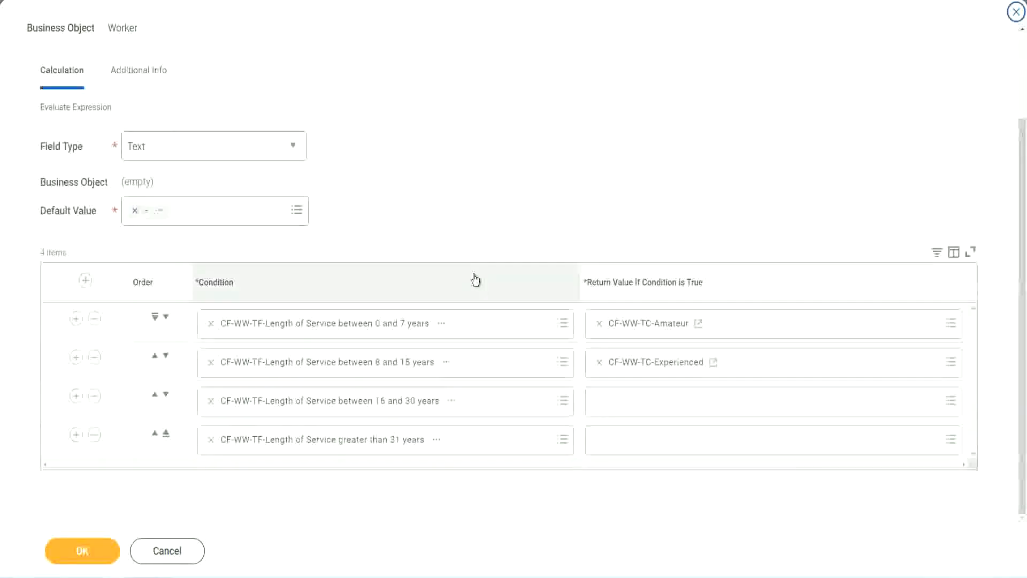
{"action": "left_click", "coordinate": [640, 403]}
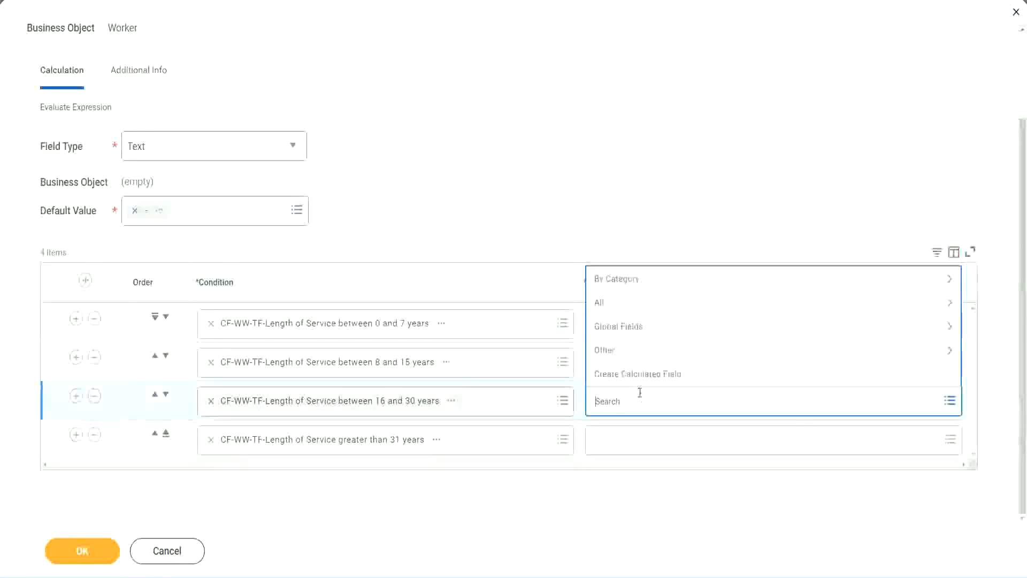
{"action": "left_click", "coordinate": [644, 374]}
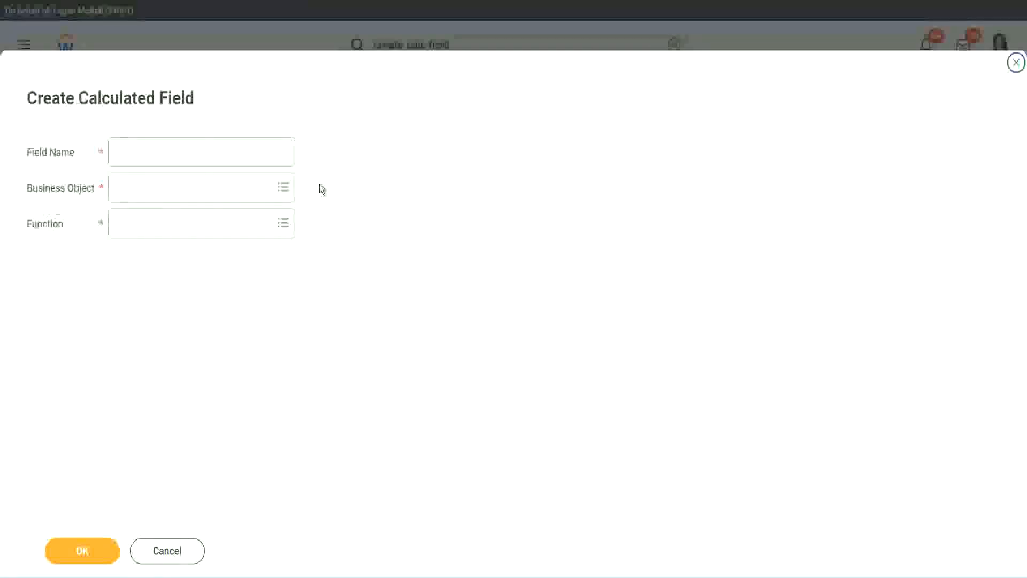
{"action": "left_click", "coordinate": [218, 152]}
{"action": "key", "text": "ctrl+v"}
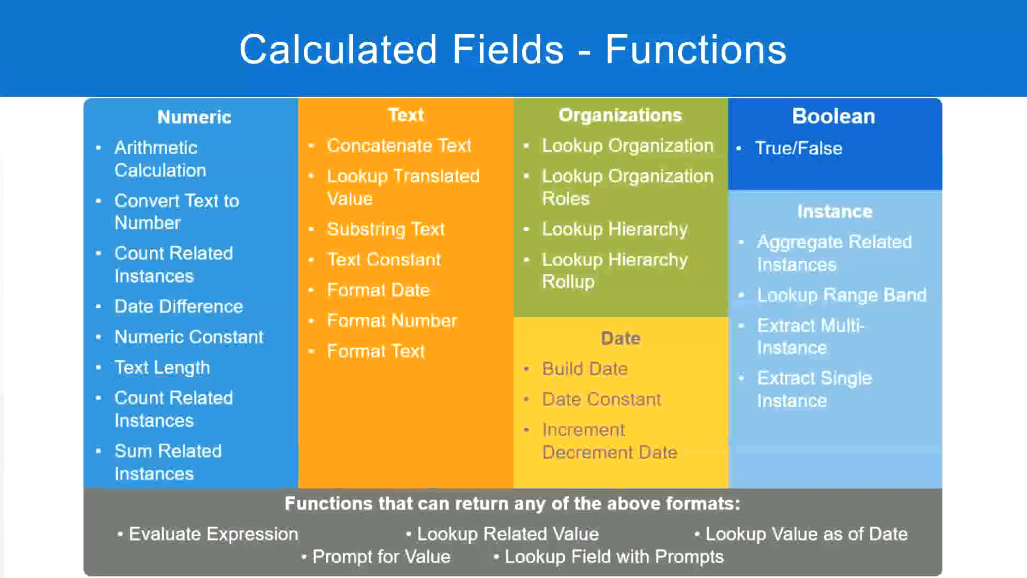
{"action": "key", "text": "alt+Tab"}
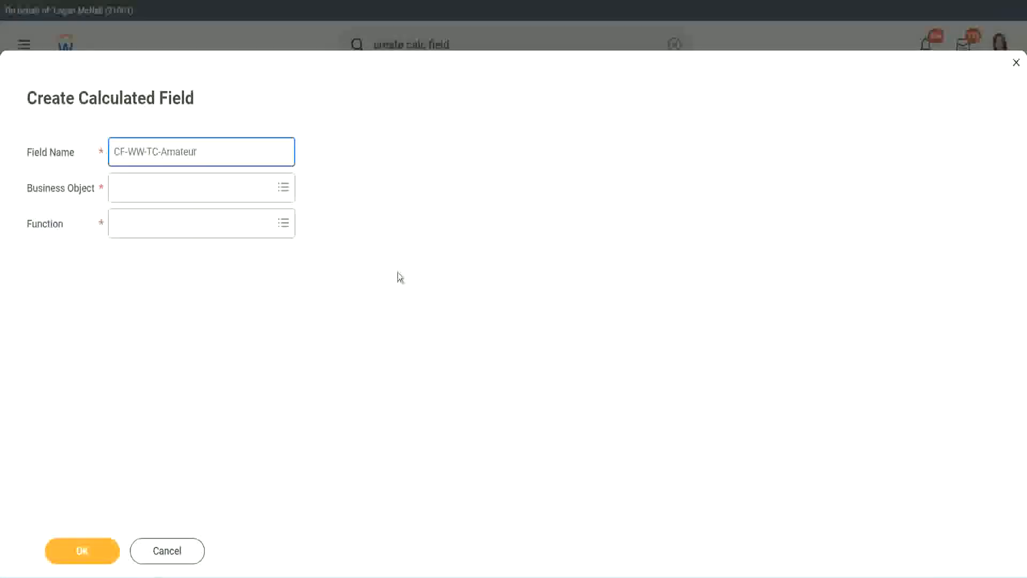
Set the new field's business object to Global and change its name to CF-WW-TC-Senior.
{"action": "left_click", "coordinate": [117, 188]}
{"action": "type", "text": "global"}
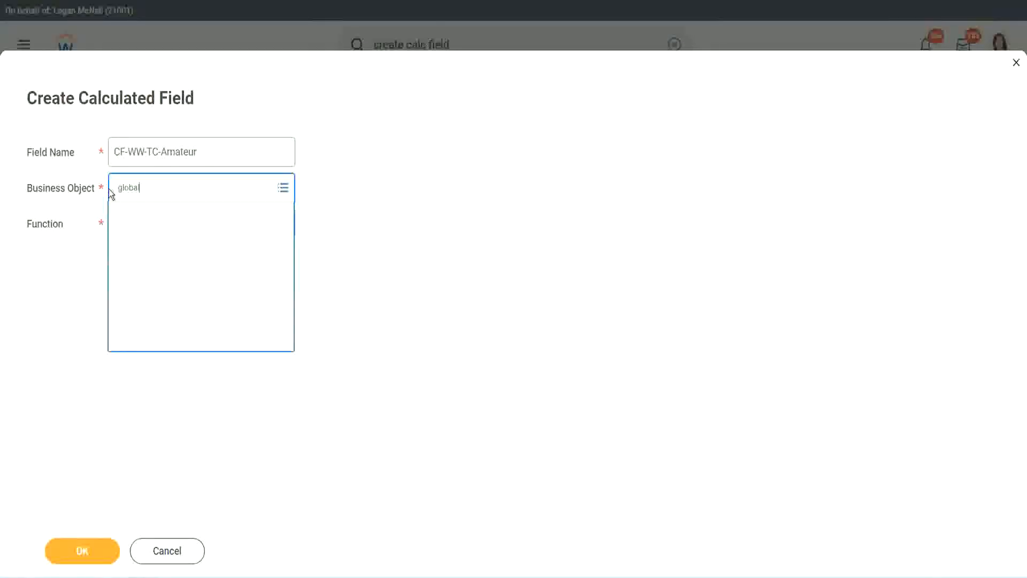
{"action": "key", "text": "Return"}
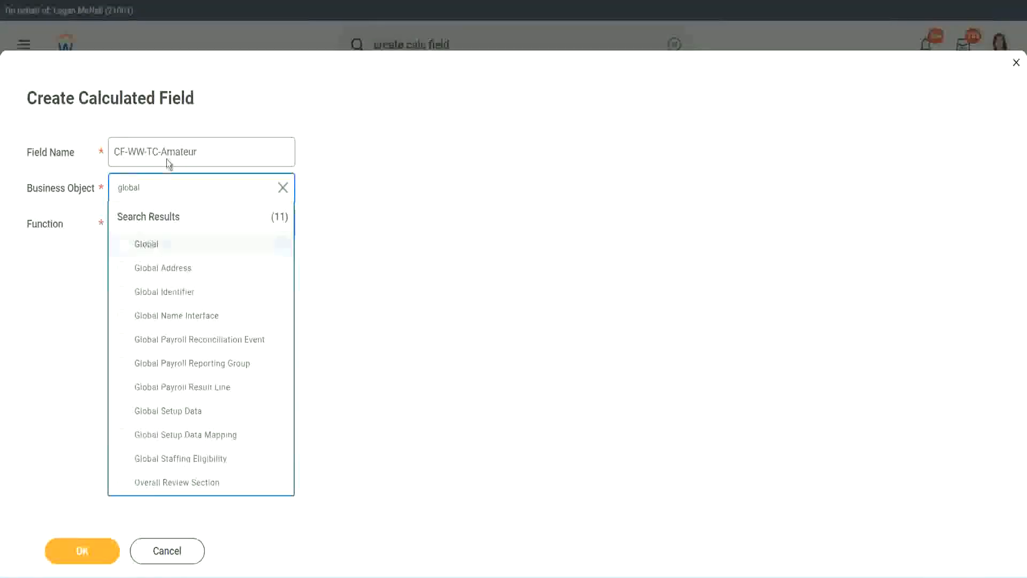
{"action": "left_click", "coordinate": [166, 159]}
{"action": "double_click", "coordinate": [187, 151]}
{"action": "type", "text": "S"}
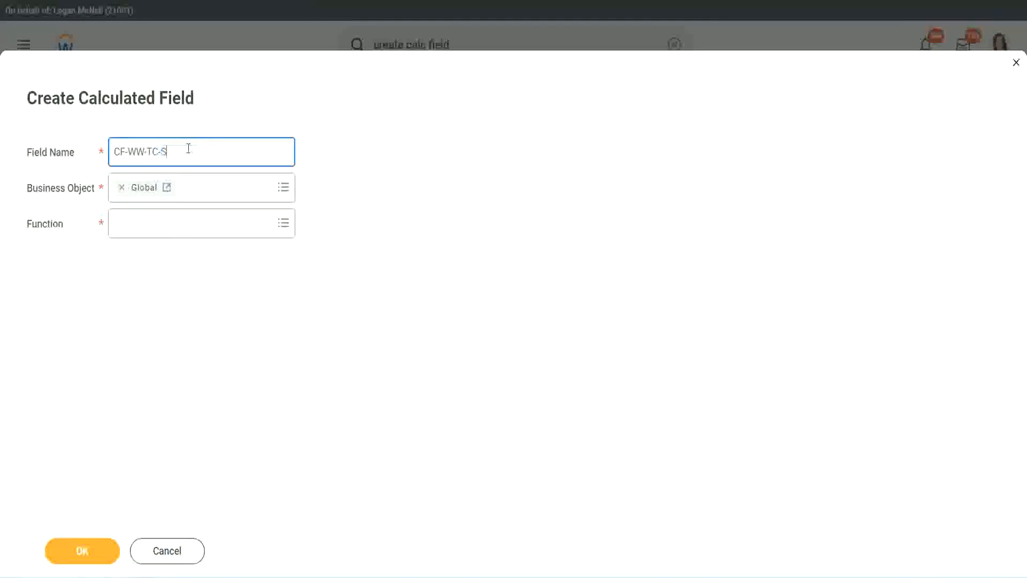
{"action": "type", "text": "enior"}
Choose Text Constant as the function, enter "Senior" as its text, and save the field as the third row's return value.
{"action": "left_click", "coordinate": [164, 234]}
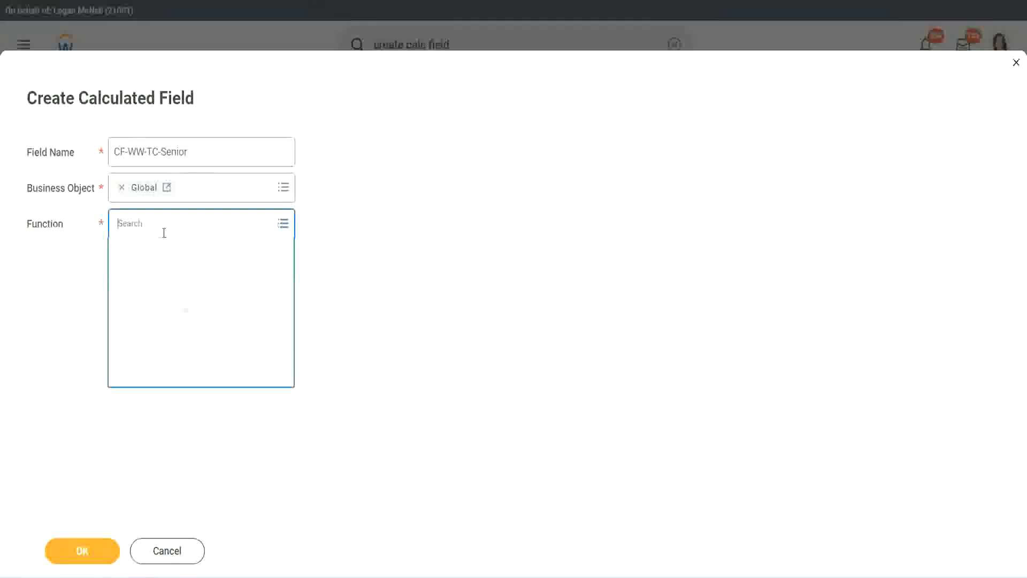
{"action": "type", "text": "tc"}
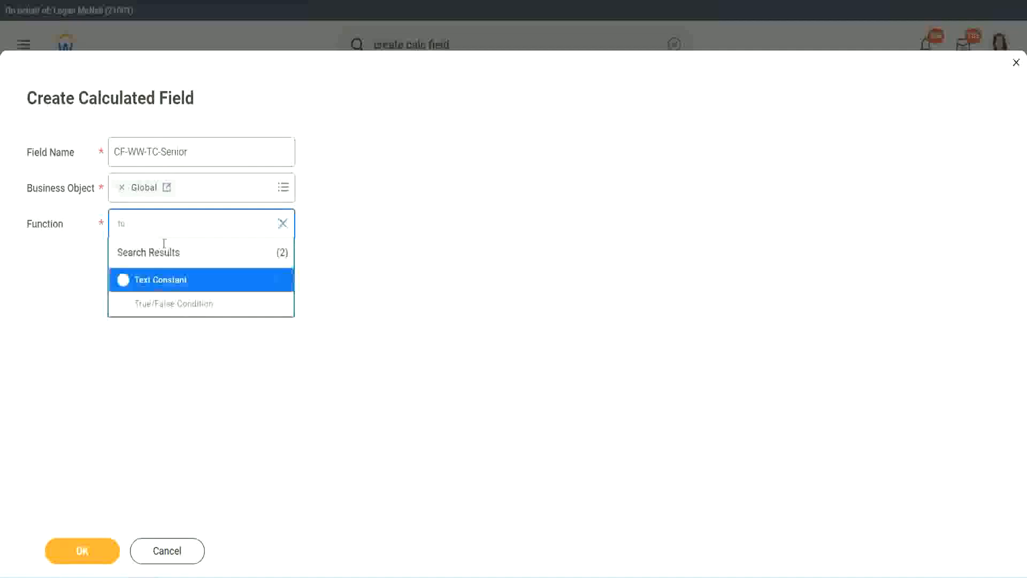
{"action": "left_click", "coordinate": [159, 279]}
{"action": "left_click", "coordinate": [90, 553]}
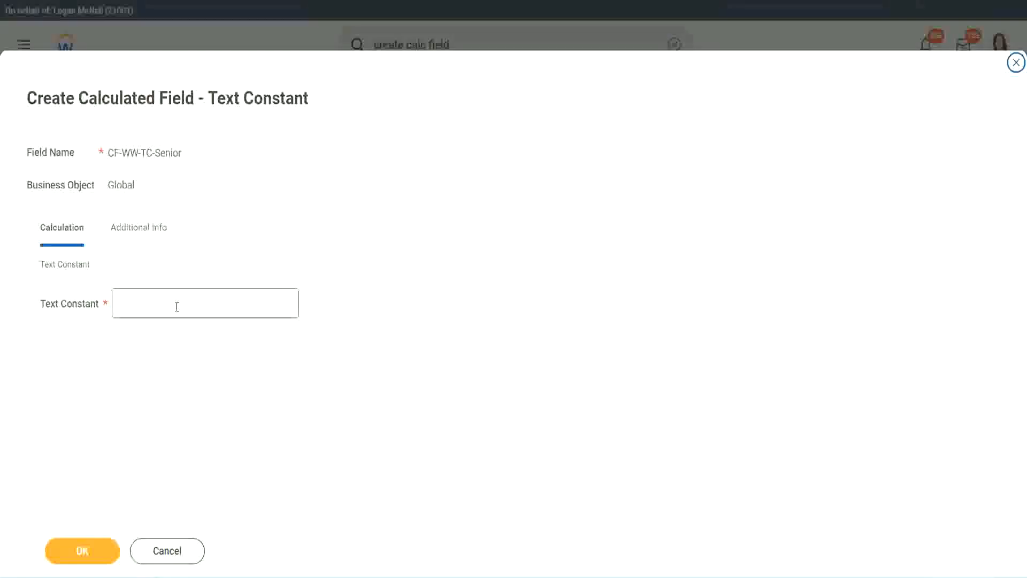
{"action": "left_click", "coordinate": [173, 300]}
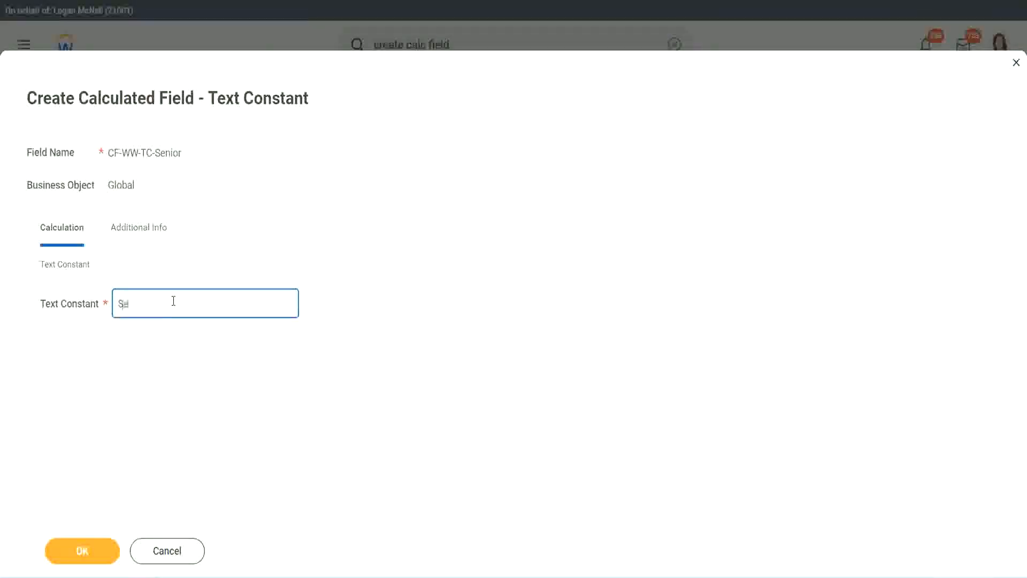
{"action": "left_click", "coordinate": [102, 543]}
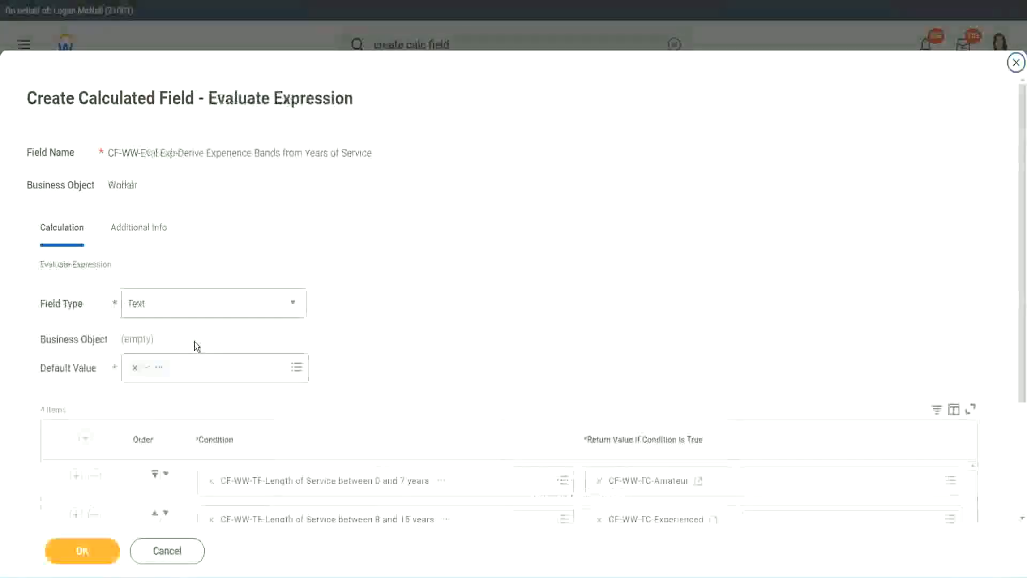
Start a new calculated field for the fourth row's return value, reusing the copied CF-WW-TC-Senior name changed to CF-WW-TC-Legend.
{"action": "scroll", "coordinate": [742, 384], "scroll_direction": "down", "scroll_amount": 3}
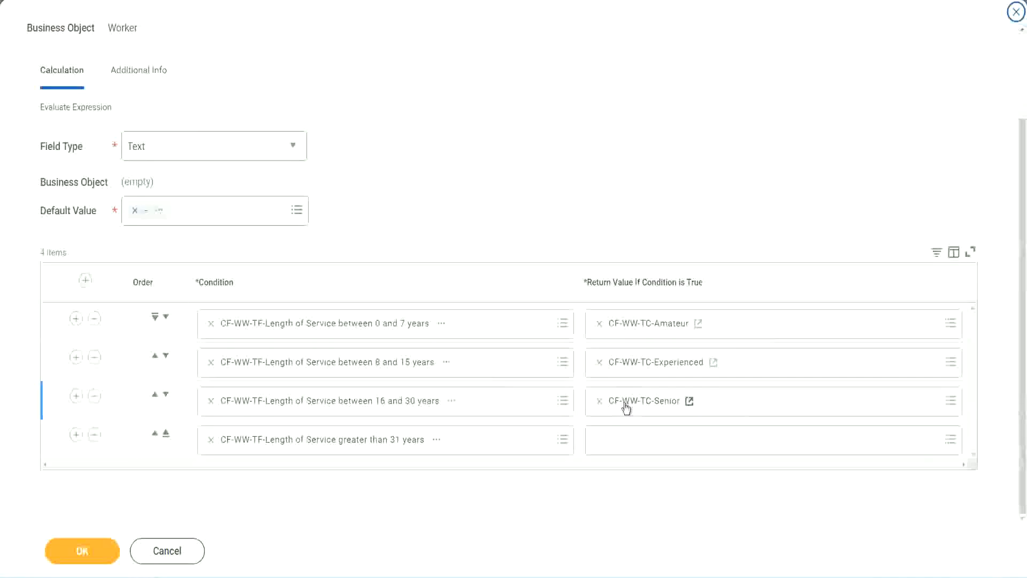
{"action": "right_click", "coordinate": [624, 403]}
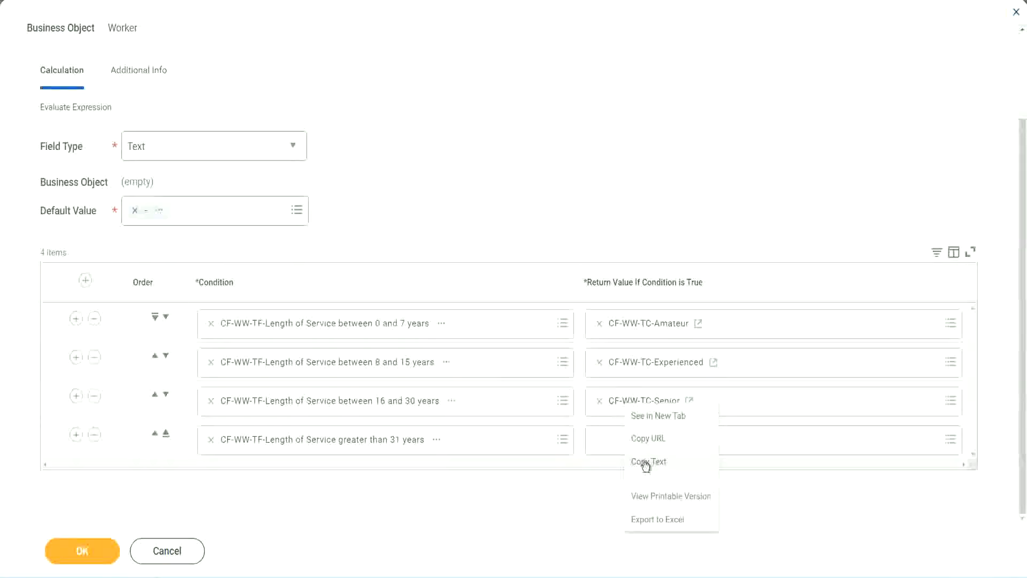
{"action": "left_click", "coordinate": [649, 456]}
{"action": "left_click", "coordinate": [625, 442]}
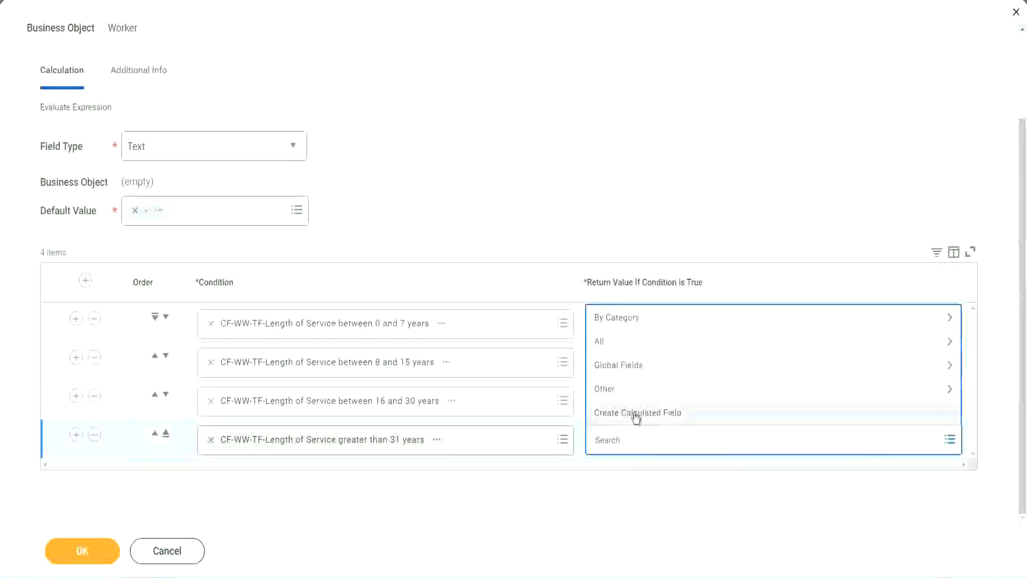
{"action": "left_click", "coordinate": [635, 417]}
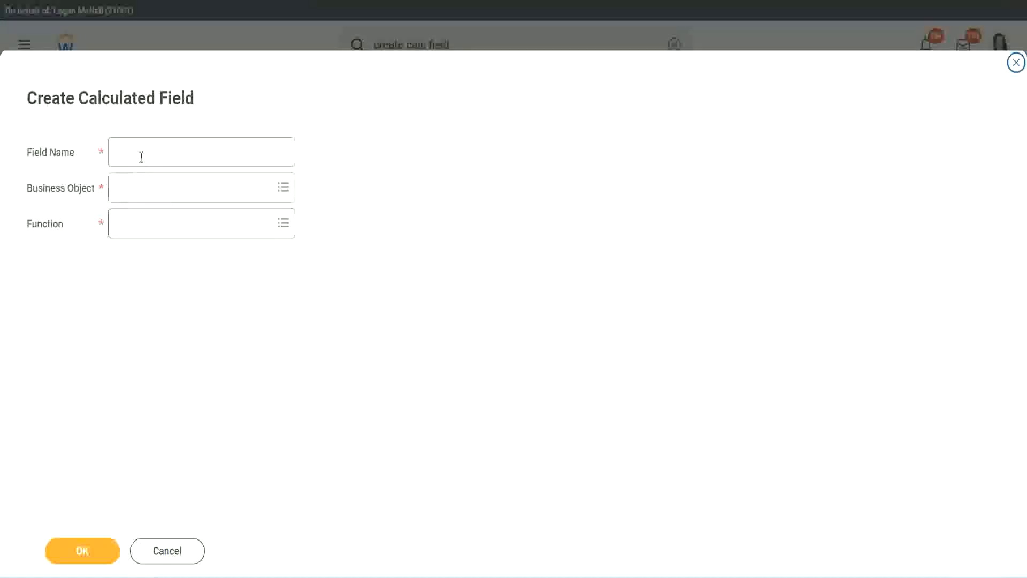
{"action": "left_click", "coordinate": [141, 156]}
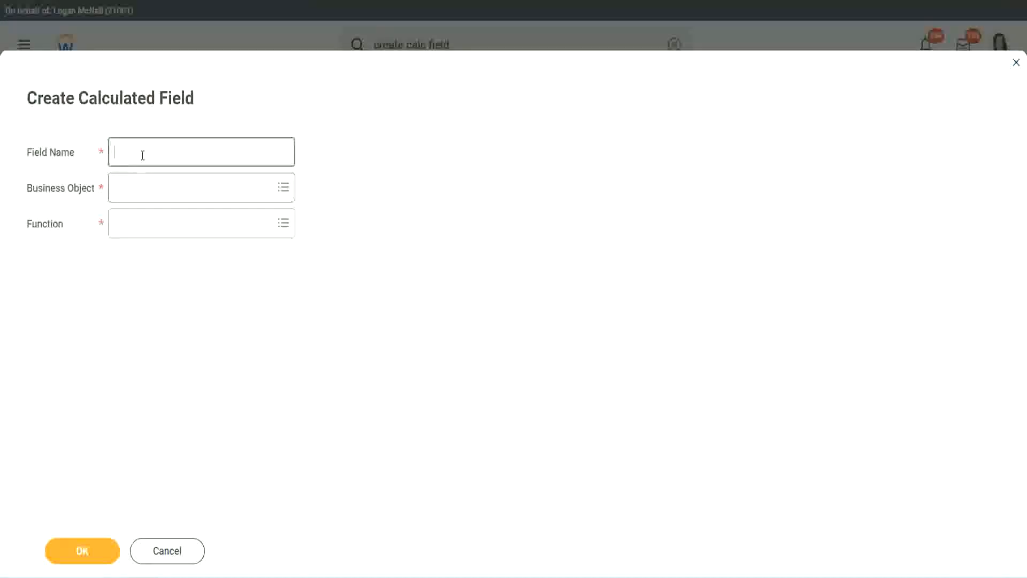
{"action": "key", "text": "ctrl+v"}
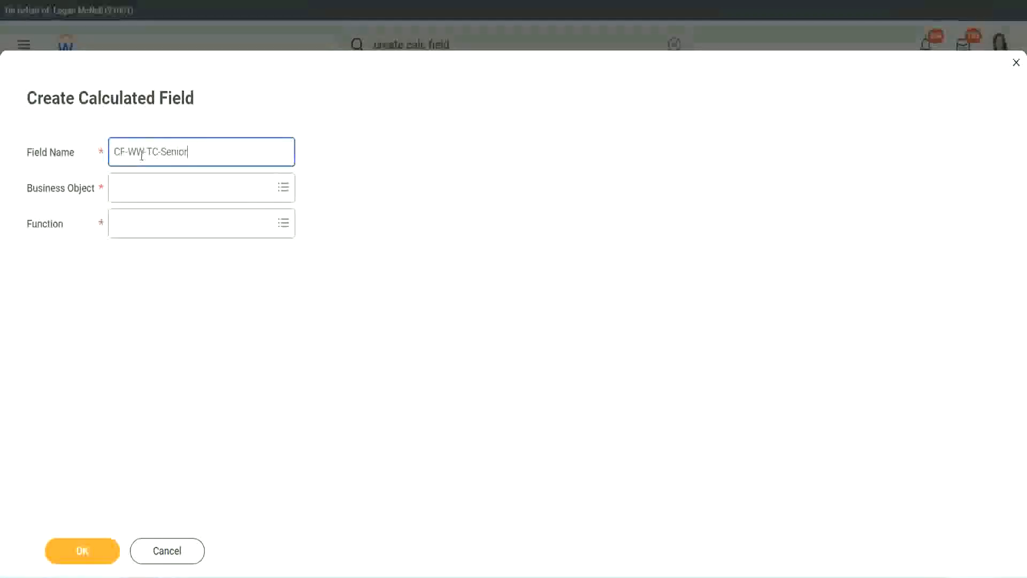
{"action": "double_click", "coordinate": [175, 152]}
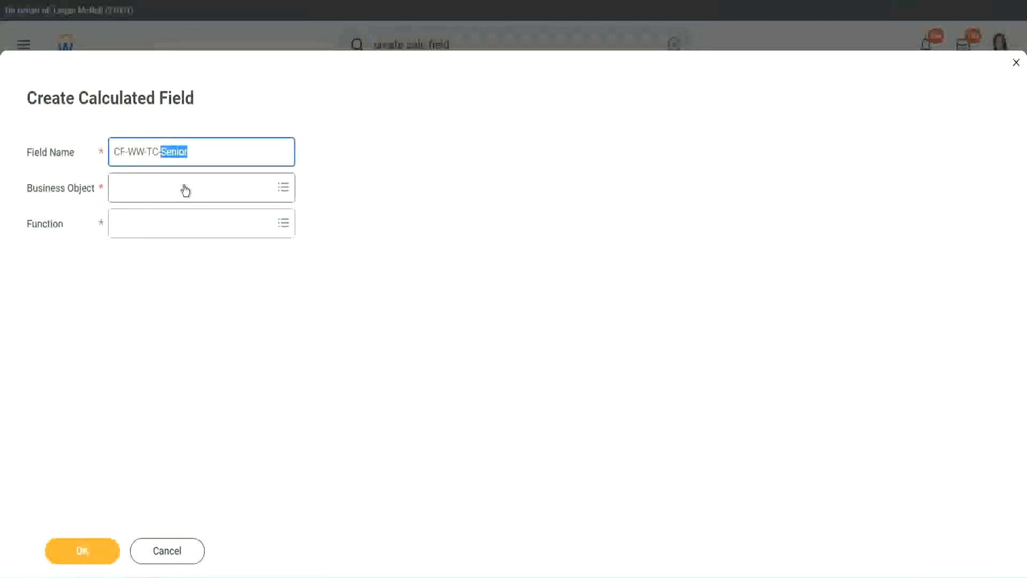
{"action": "type", "text": "Legend"}
Set the new field's business object to Global and its function to Text Constant, and continue to its definition.
{"action": "left_click", "coordinate": [144, 194]}
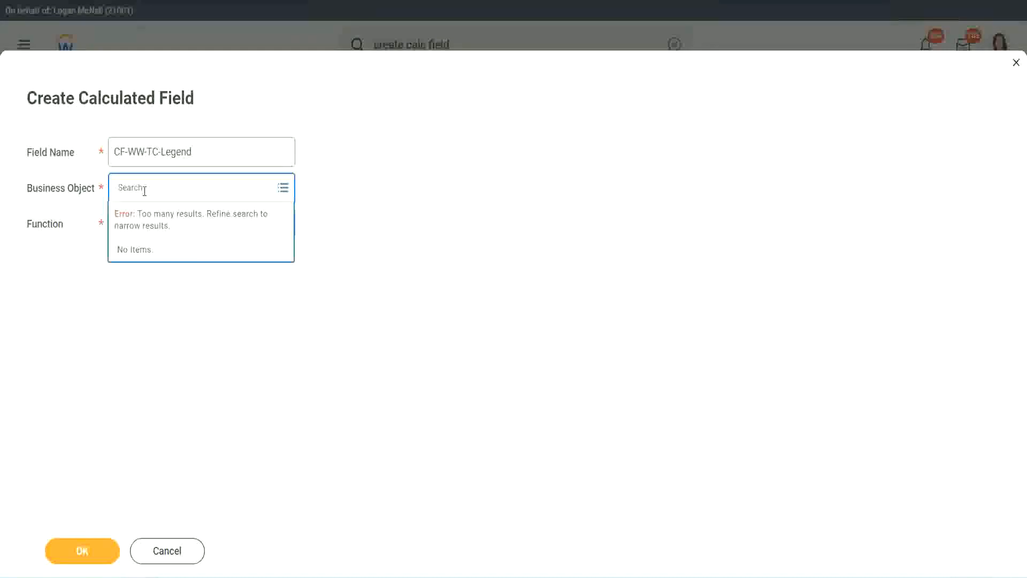
{"action": "type", "text": "Sk"}
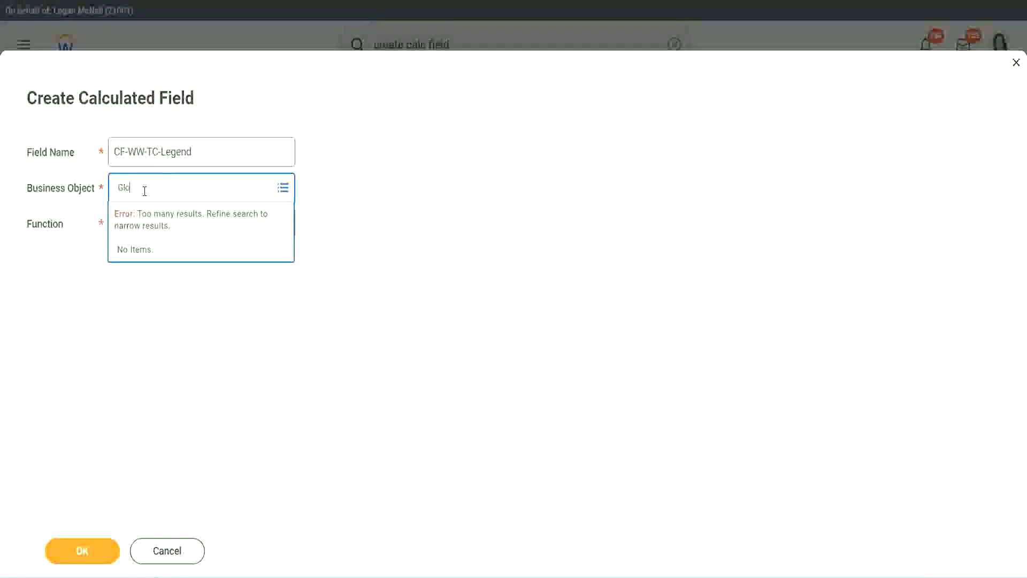
{"action": "type", "text": "obal"}
{"action": "key", "text": "Return"}
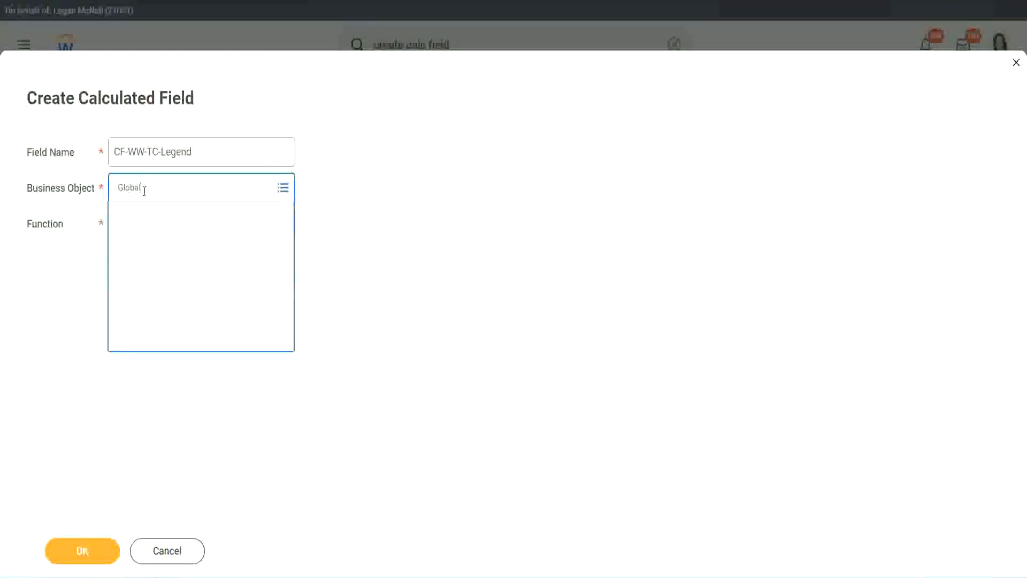
{"action": "left_click", "coordinate": [152, 246]}
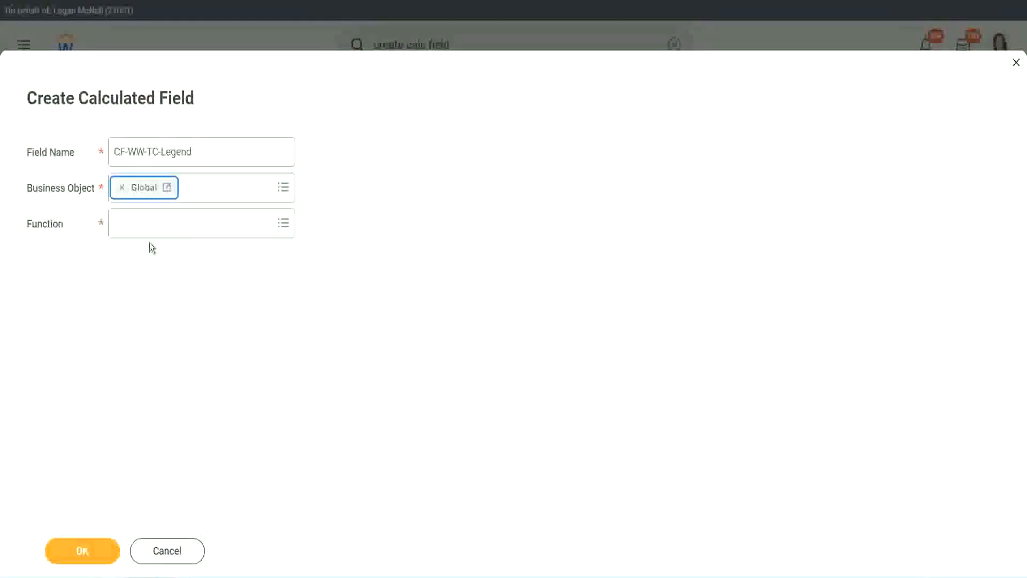
{"action": "left_click", "coordinate": [149, 225]}
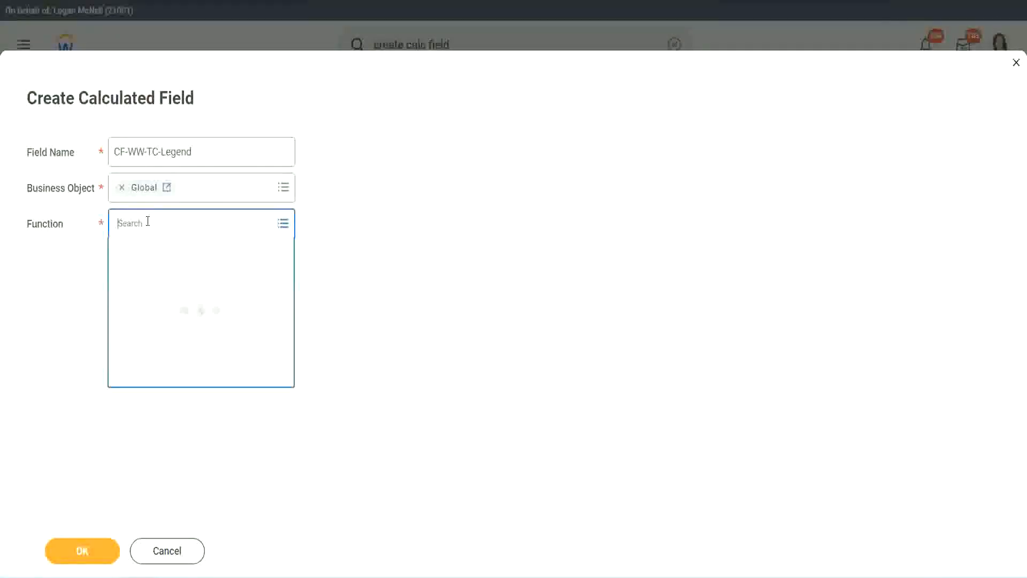
{"action": "type", "text": "tc"}
{"action": "key", "text": "Return"}
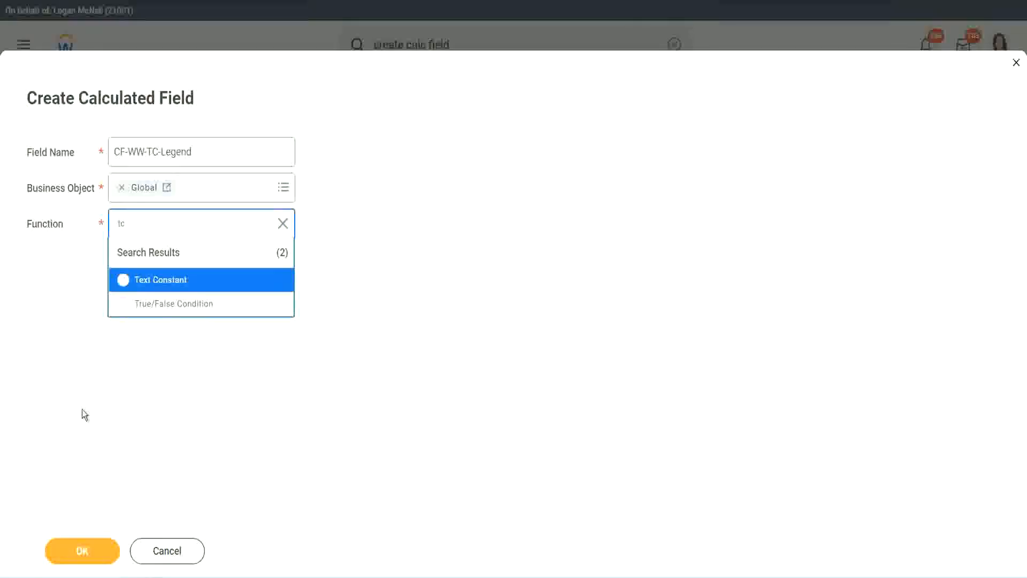
{"action": "left_click", "coordinate": [185, 286]}
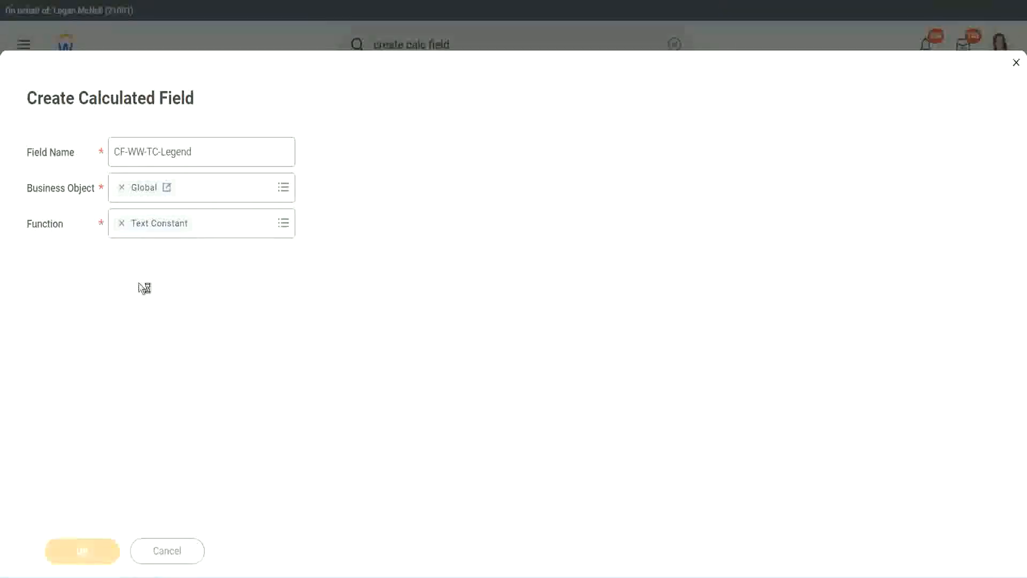
Enter "Legend" as the text constant and save the field as the return value for the greater than 31 years condition.
{"action": "left_click", "coordinate": [132, 304]}
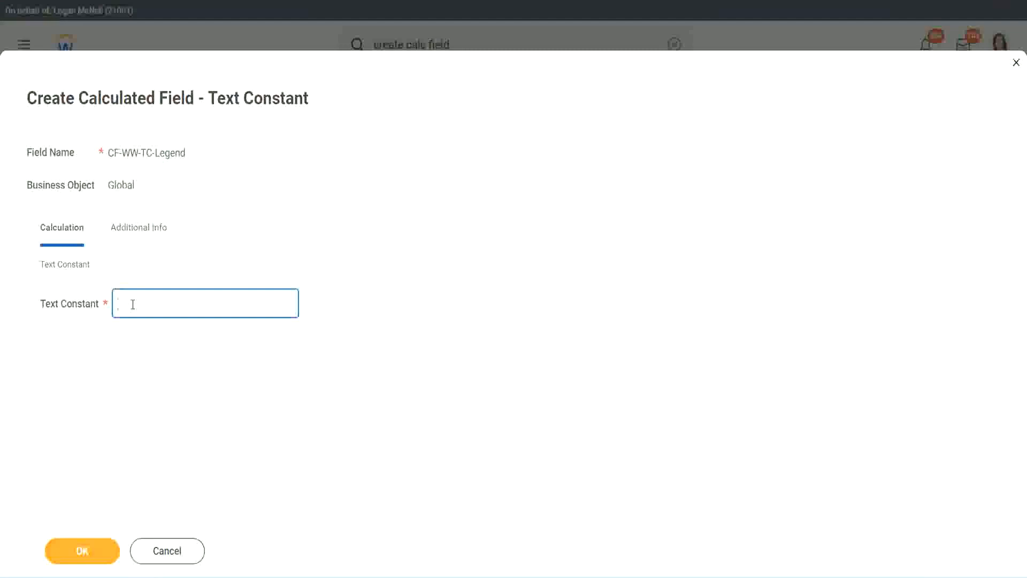
{"action": "type", "text": "Legend"}
{"action": "left_click", "coordinate": [86, 551]}
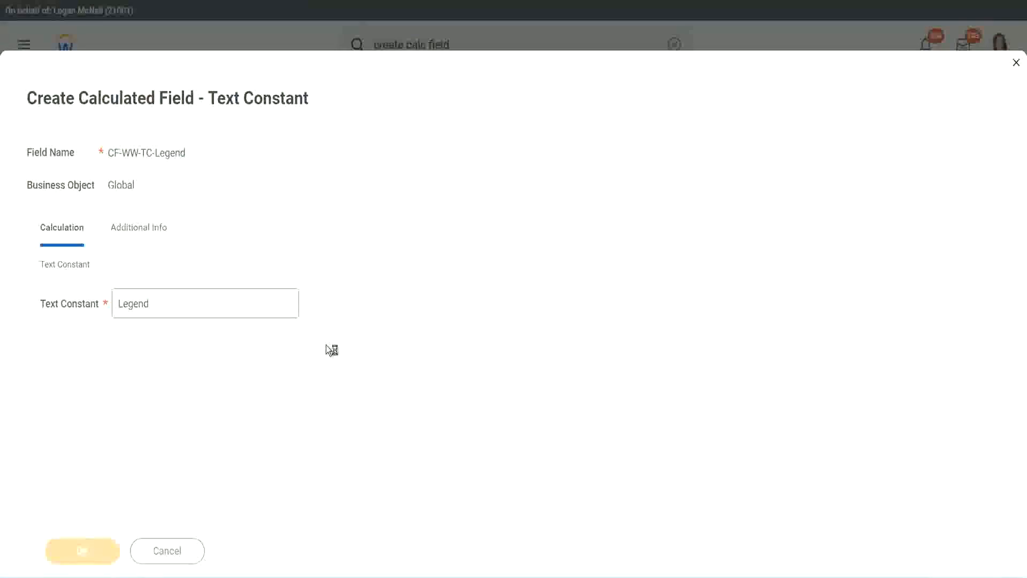
Review the Evaluate Expression's field type, the order of its conditions and the return value assigned to each one.
{"action": "scroll", "coordinate": [544, 287], "scroll_direction": "down", "scroll_amount": 3}
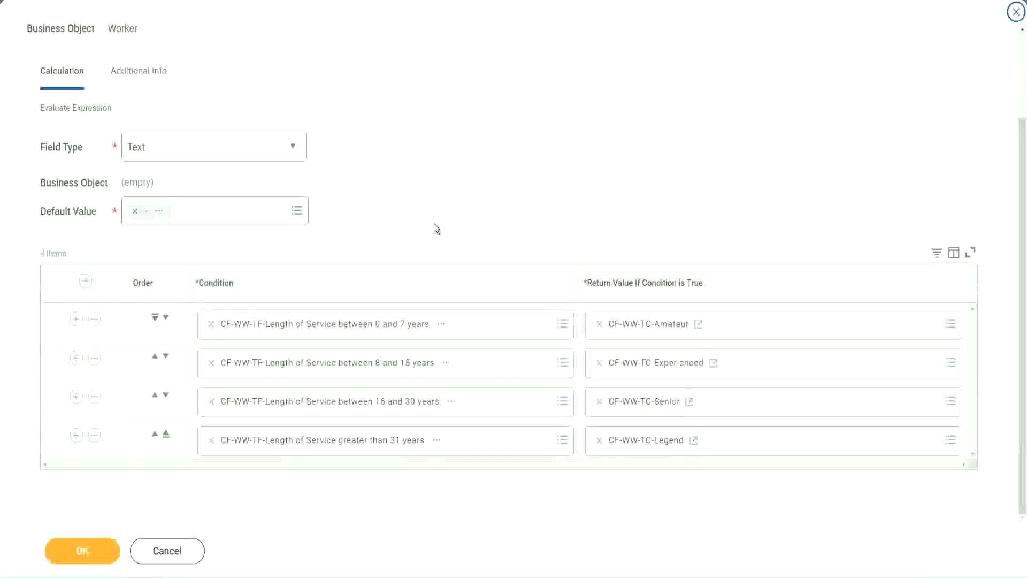
{"action": "scroll", "coordinate": [435, 215], "scroll_direction": "up", "scroll_amount": 1}
{"action": "scroll", "coordinate": [435, 214], "scroll_direction": "up", "scroll_amount": 1}
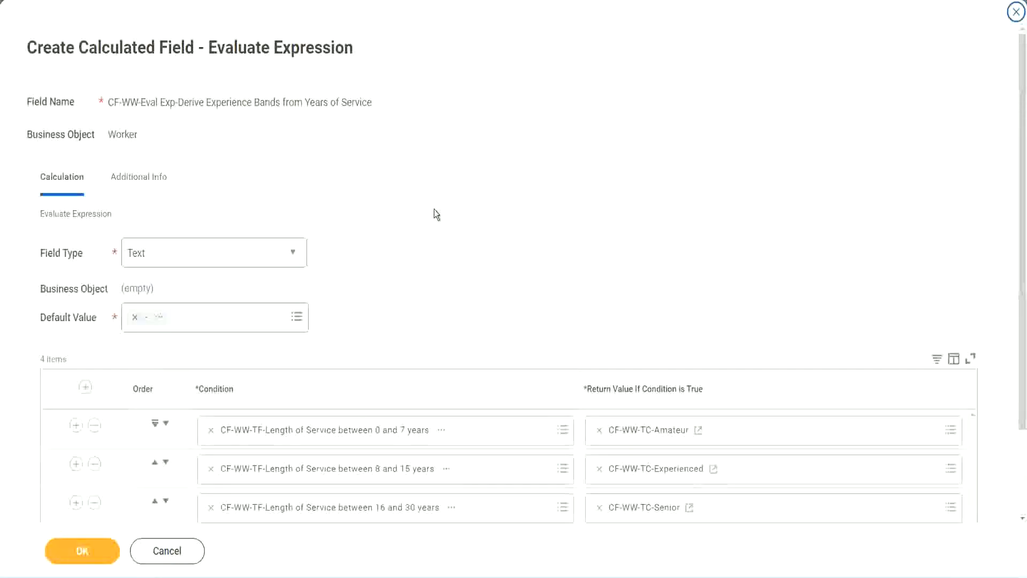
{"action": "scroll", "coordinate": [434, 214], "scroll_direction": "down", "scroll_amount": 2}
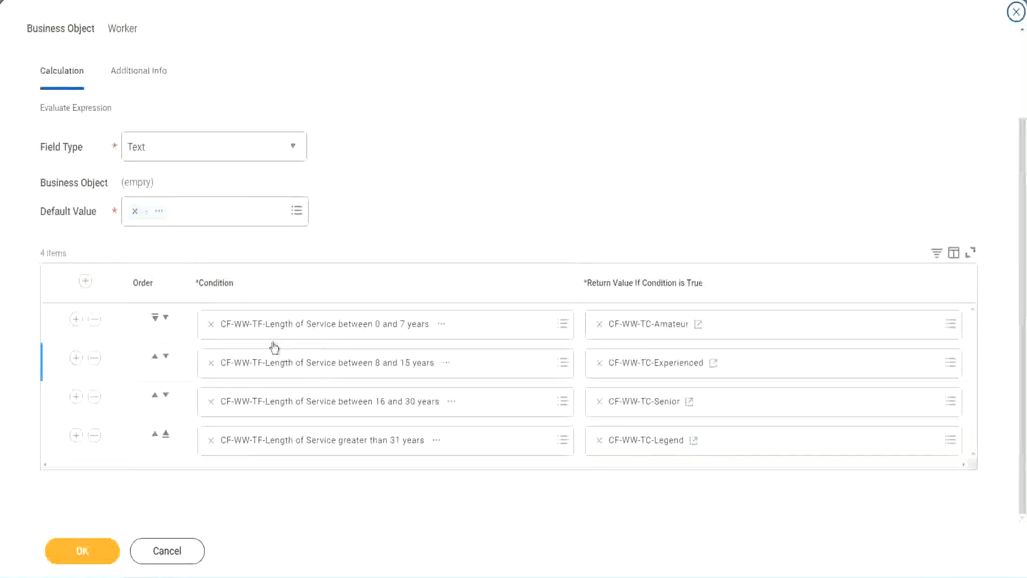
{"action": "left_click", "coordinate": [187, 315]}
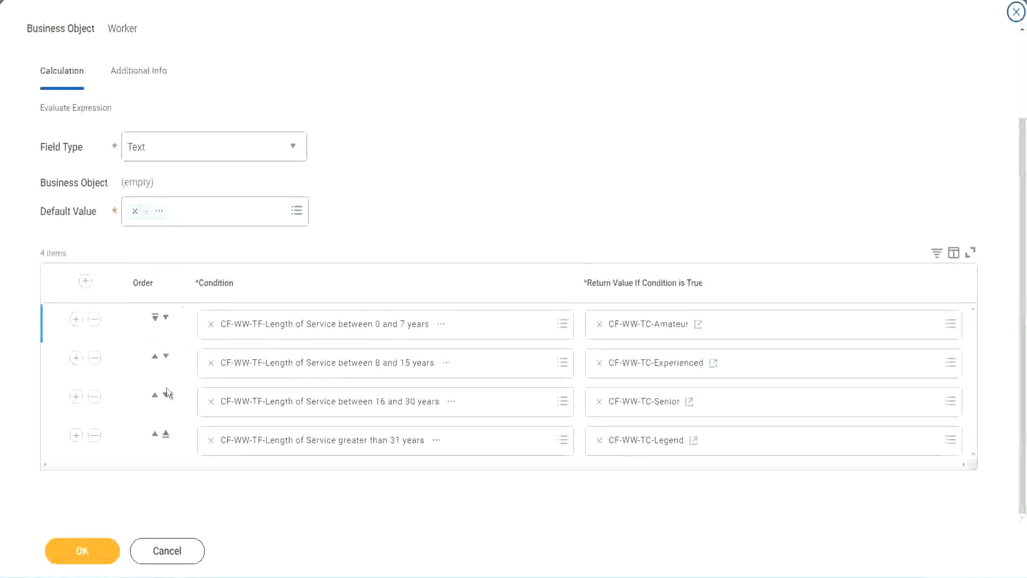
{"action": "left_click", "coordinate": [167, 412]}
{"action": "left_click_drag", "start_coordinate": [658, 150], "coordinate": [665, 255]}
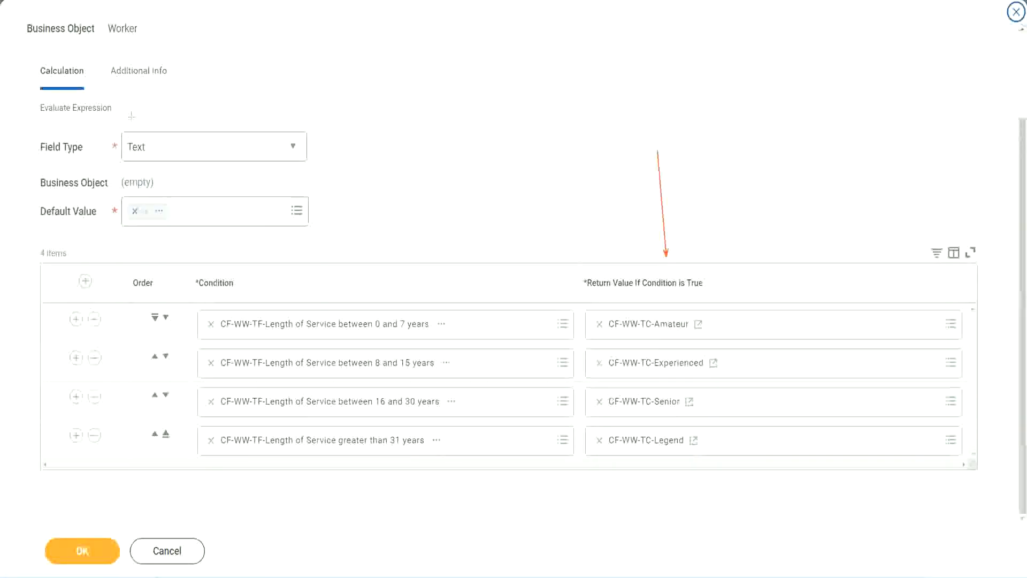
{"action": "left_click_drag", "start_coordinate": [127, 92], "coordinate": [131, 129]}
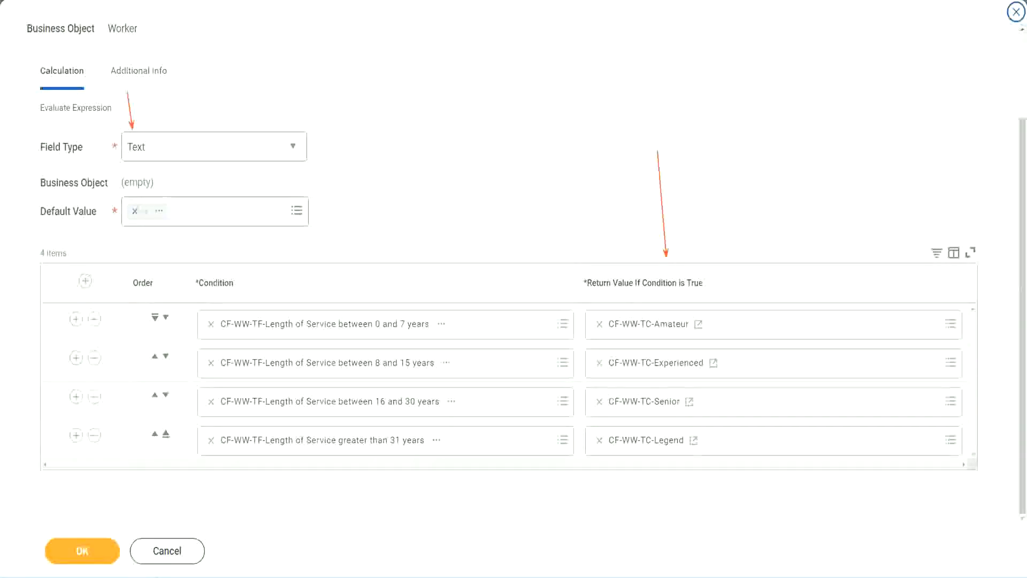
Save the Evaluate Expression calculated field, check its saved conditions and return values, and finish the confirmation.
{"action": "left_click", "coordinate": [89, 550]}
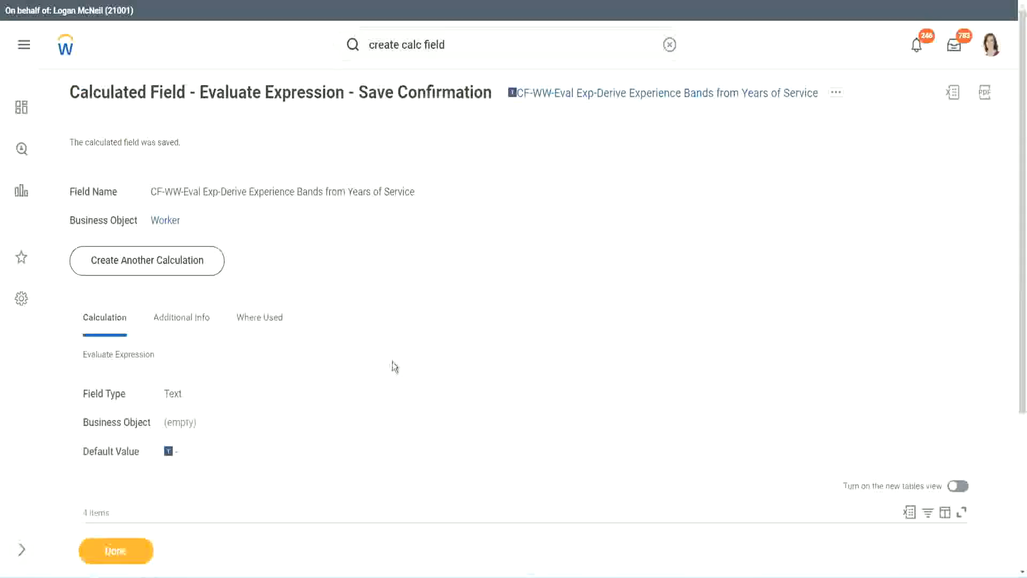
{"action": "scroll", "coordinate": [393, 360], "scroll_direction": "down", "scroll_amount": 4}
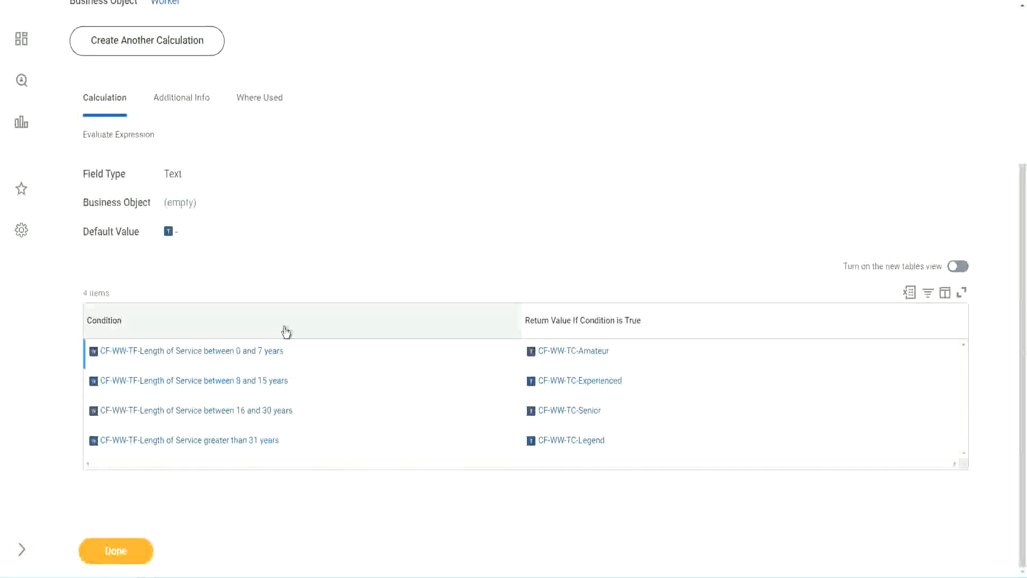
{"action": "scroll", "coordinate": [284, 330], "scroll_direction": "up", "scroll_amount": 4}
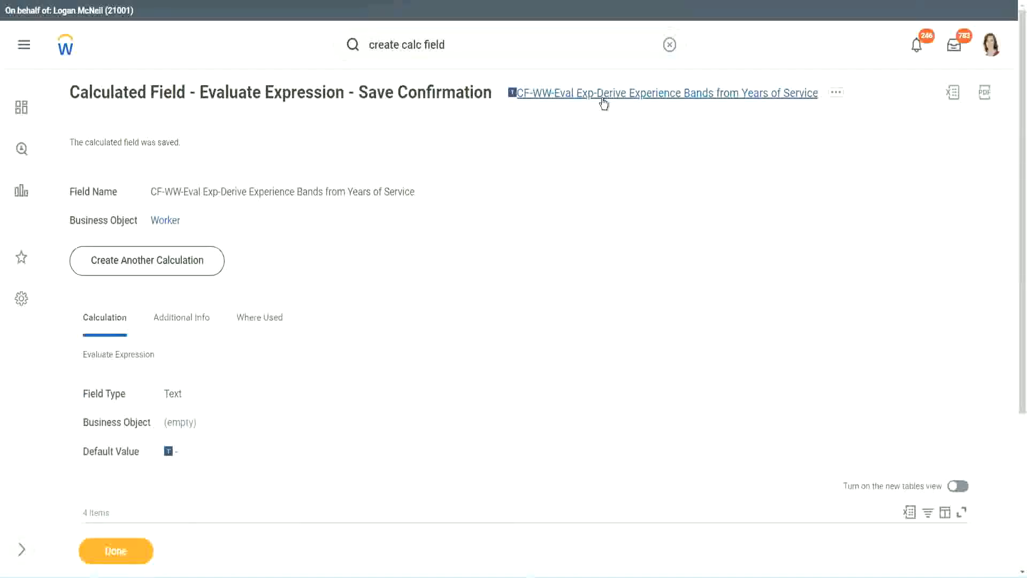
{"action": "left_click", "coordinate": [631, 161]}
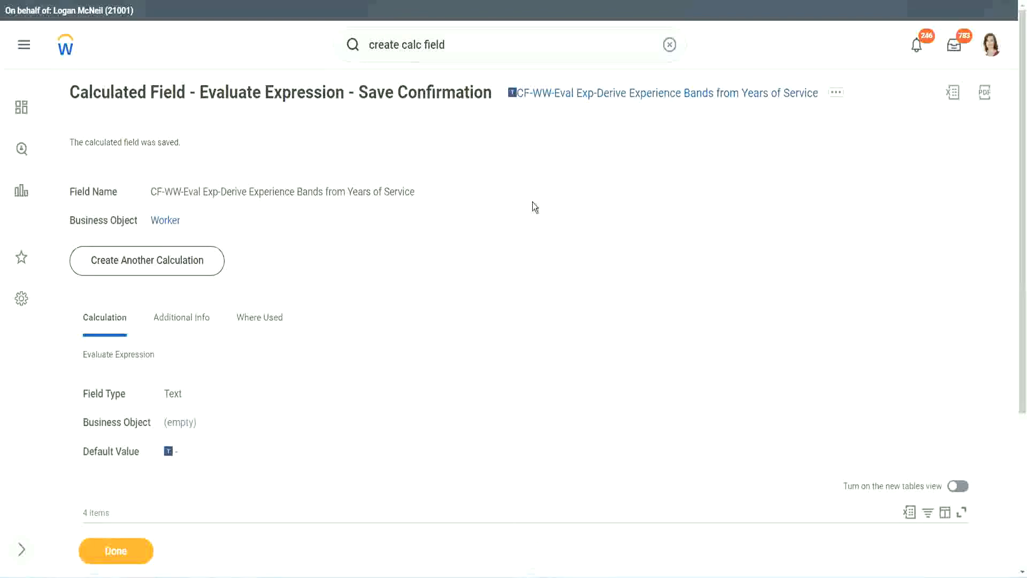
{"action": "left_click", "coordinate": [115, 551]}
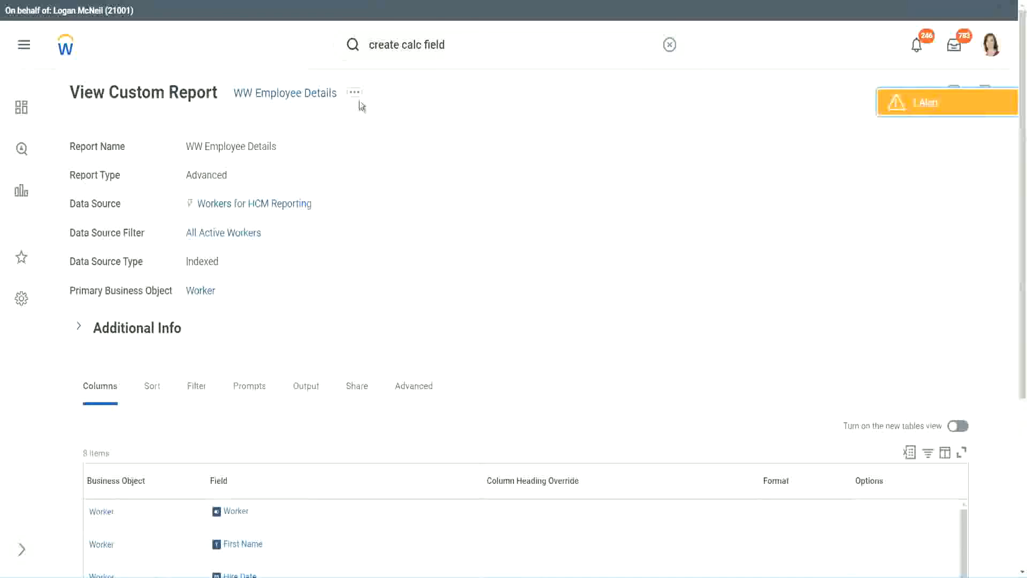
Open the WW Employee Details custom report for editing at its list of columns.
{"action": "left_click", "coordinate": [358, 100]}
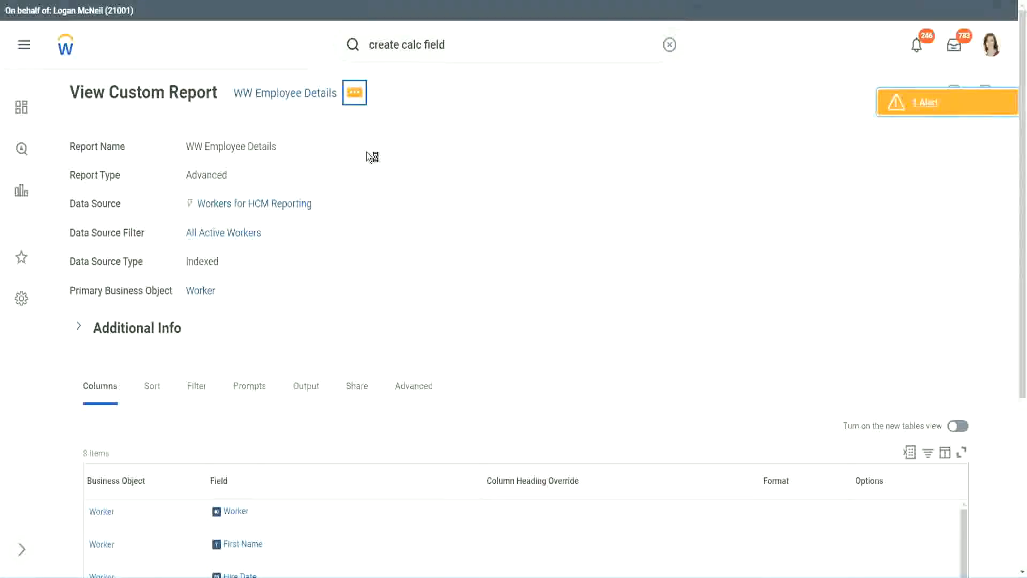
{"action": "mouse_move", "coordinate": [418, 153]}
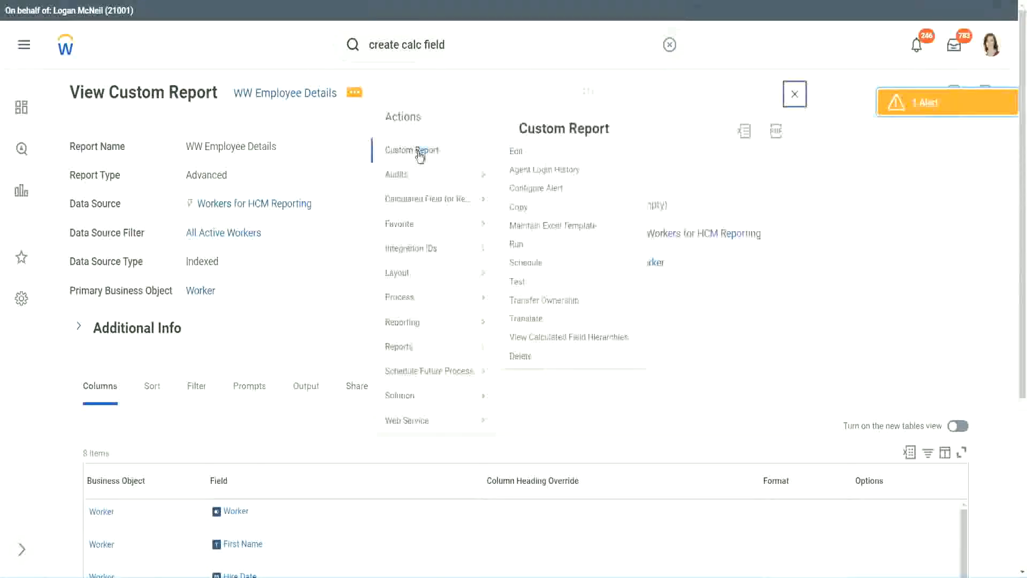
{"action": "left_click", "coordinate": [516, 151]}
{"action": "scroll", "coordinate": [376, 234], "scroll_direction": "down", "scroll_amount": 4}
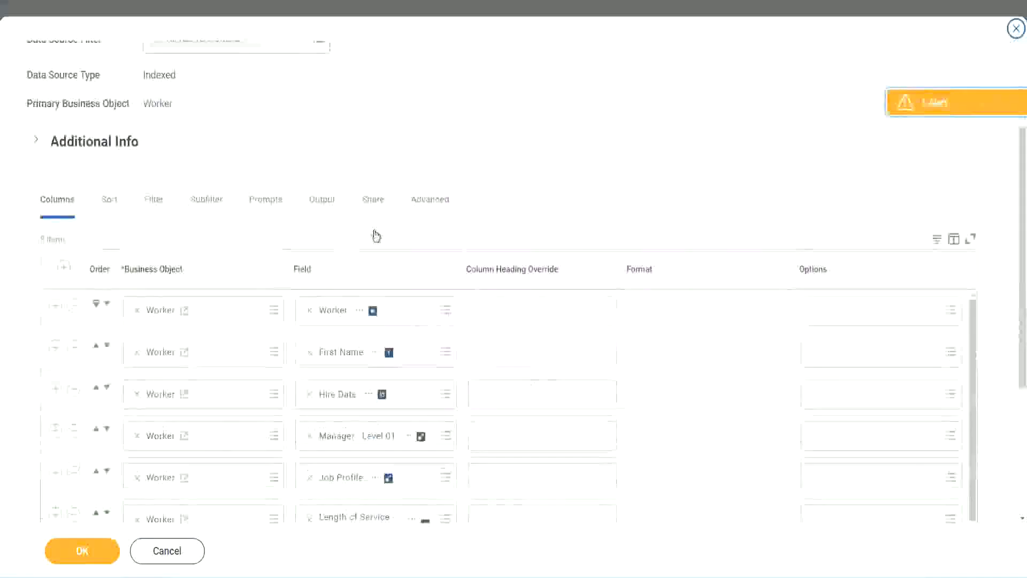
{"action": "scroll", "coordinate": [375, 235], "scroll_direction": "down", "scroll_amount": 3}
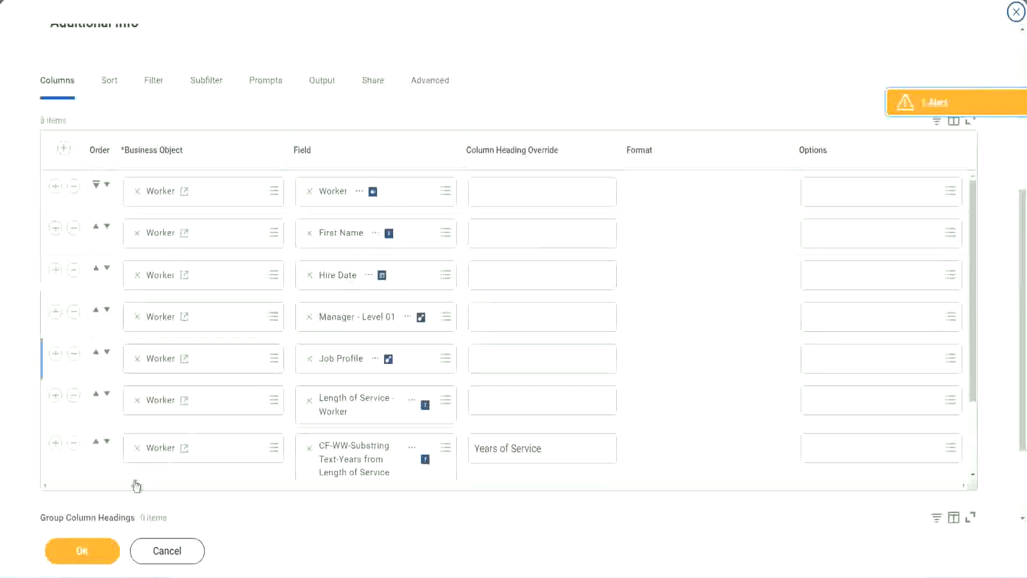
Add a new Worker row at the end of the report columns and remove the substring text column headed Years of Service.
{"action": "left_click", "coordinate": [56, 444]}
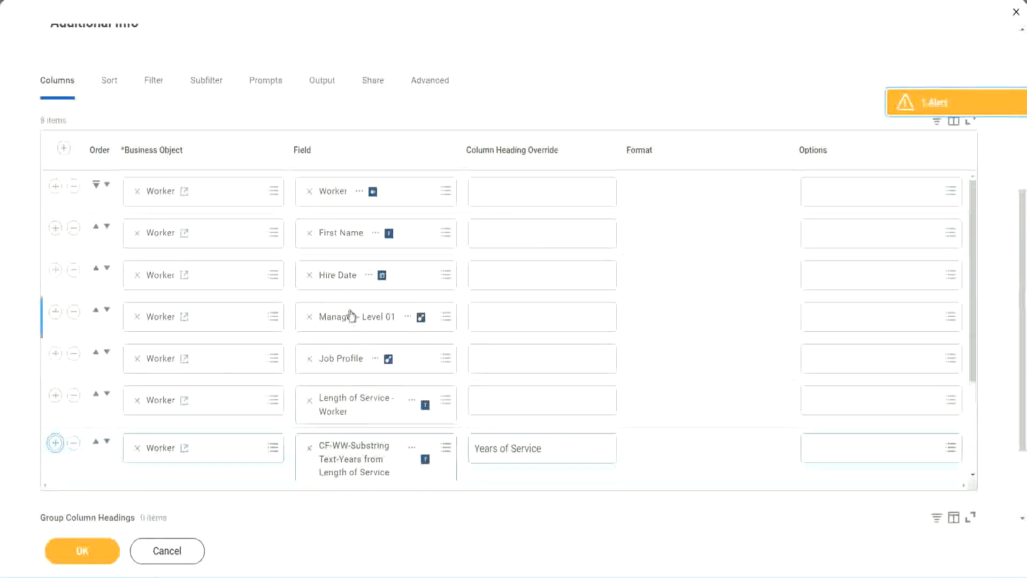
{"action": "scroll", "coordinate": [539, 351], "scroll_direction": "down", "scroll_amount": 3}
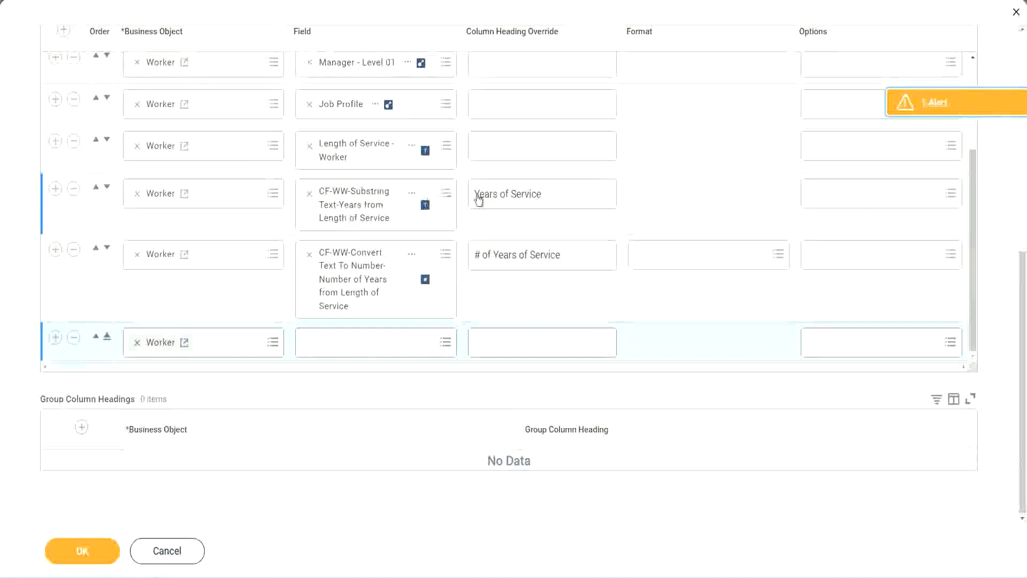
{"action": "left_click", "coordinate": [74, 190]}
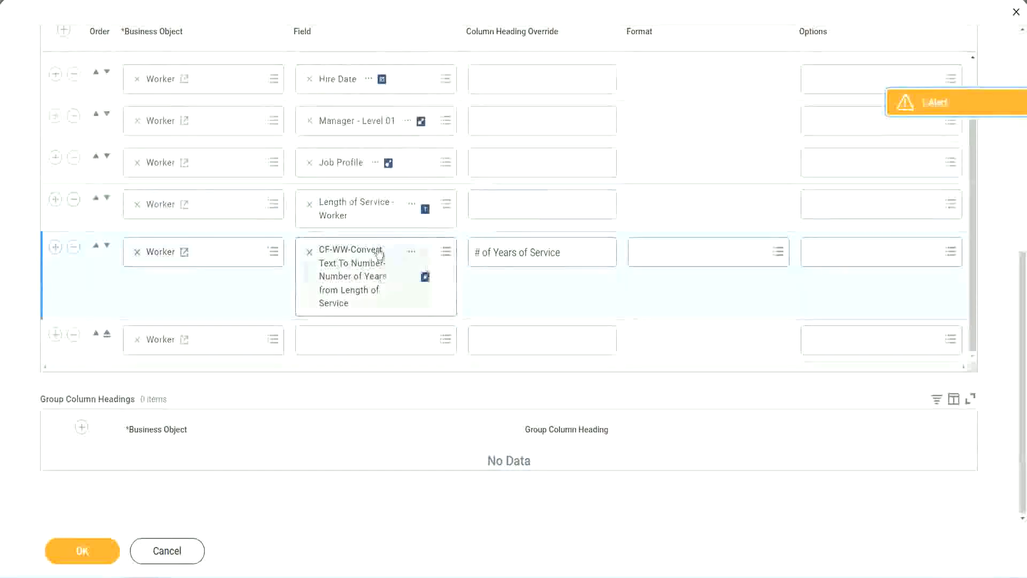
Set the new Worker row's field to CF-WW-Eval Exp-Derive Experience Bands from Years of Service, headed Experience Bands, and save the report.
{"action": "left_click", "coordinate": [336, 338]}
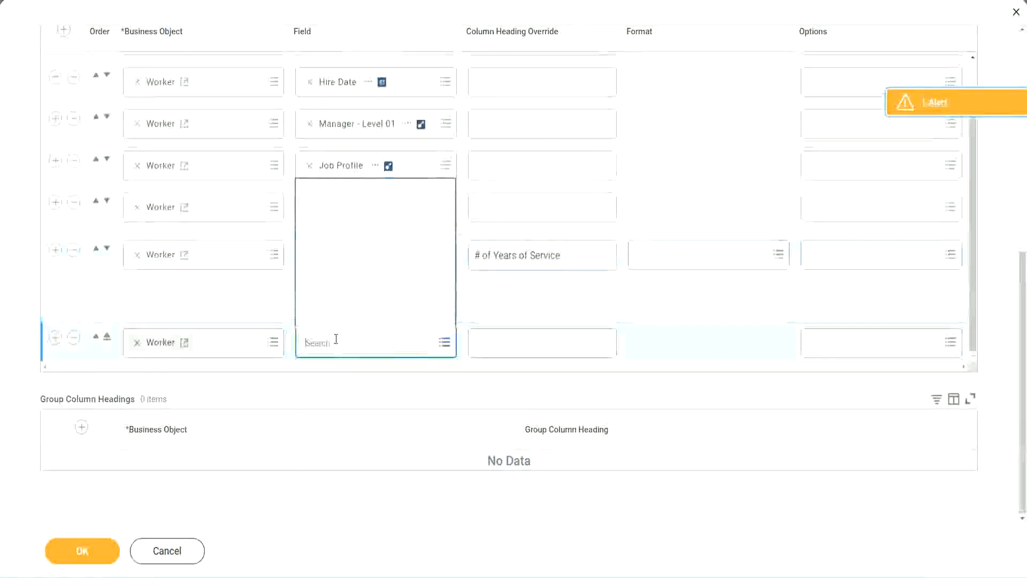
{"action": "key", "text": "ctrl+v"}
{"action": "key", "text": "Return"}
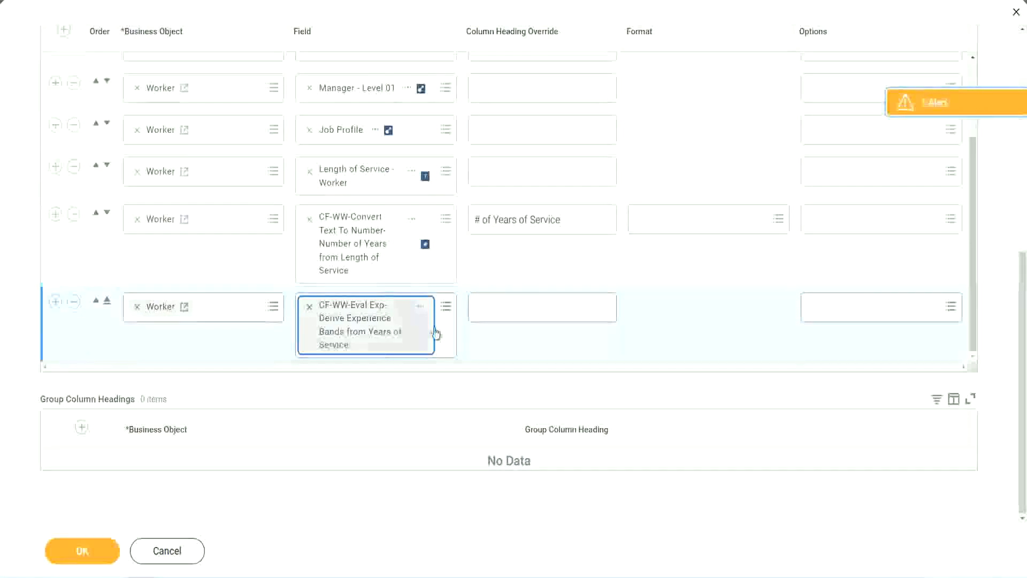
{"action": "left_click", "coordinate": [523, 307]}
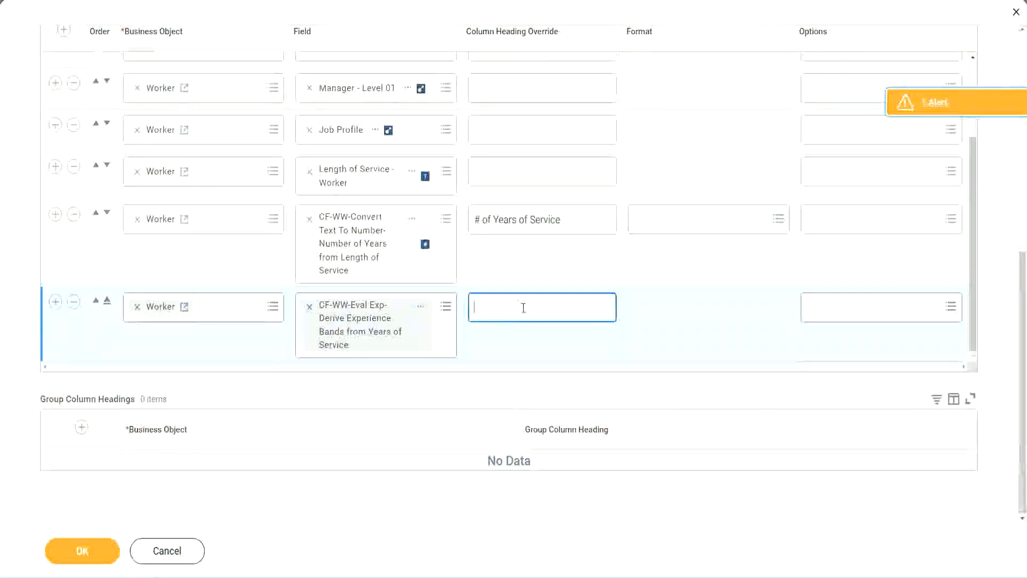
{"action": "type", "text": "E"}
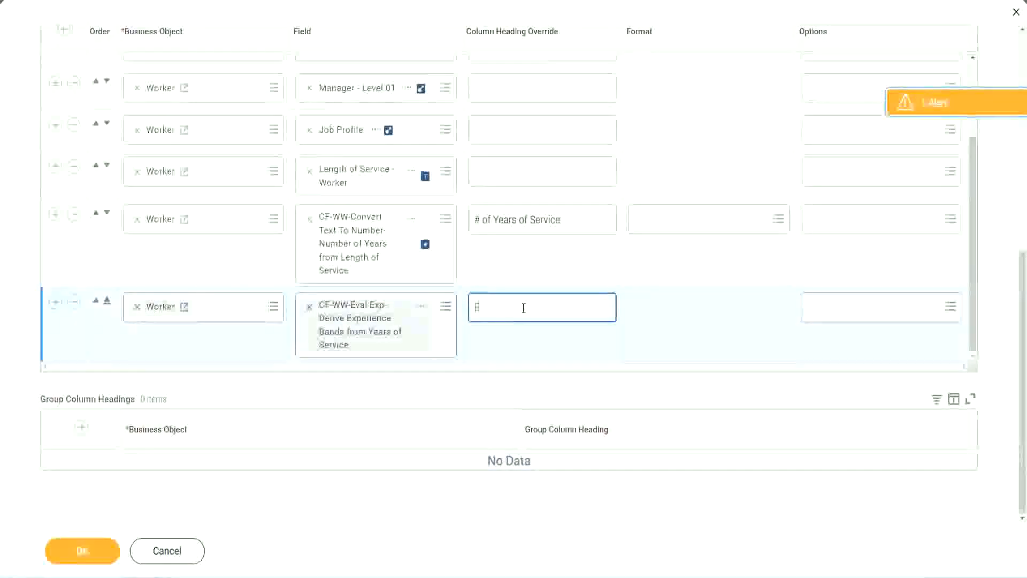
{"action": "type", "text": "xperience Bands"}
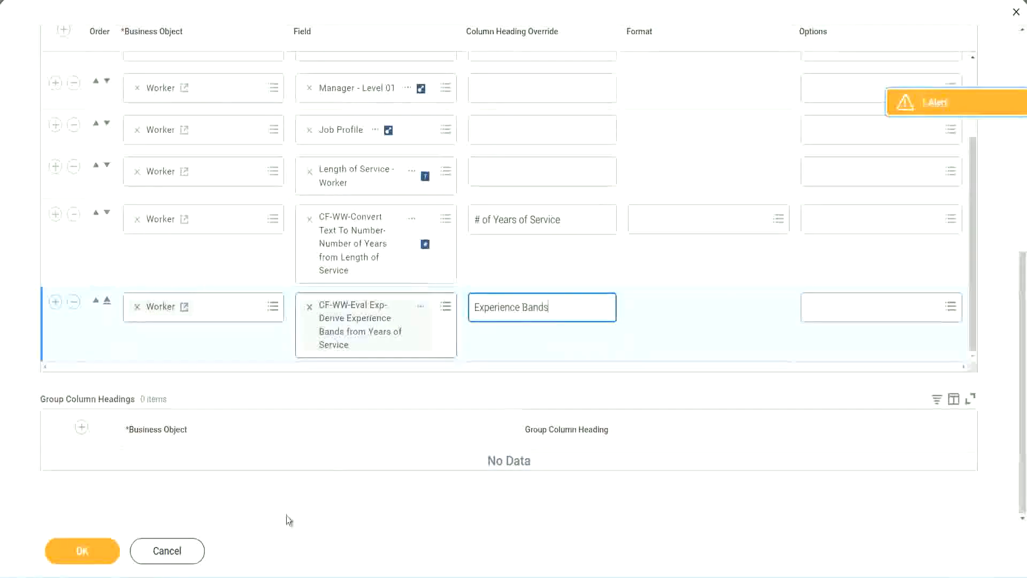
{"action": "left_click", "coordinate": [101, 550]}
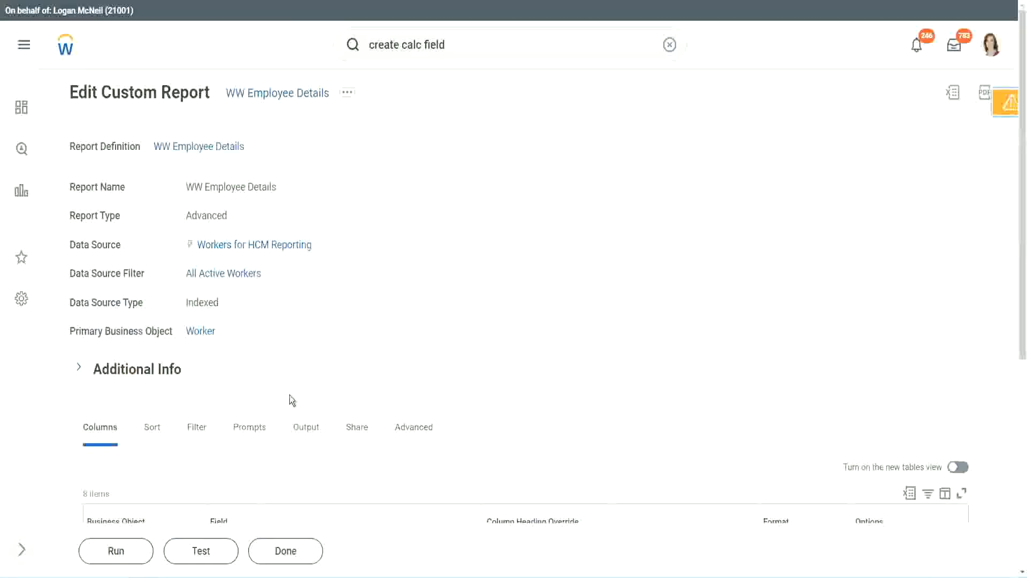
Run the WW Employee Details report with the worker type, employee type and contingent worker type prompts left blank.
{"action": "scroll", "coordinate": [319, 361], "scroll_direction": "down", "scroll_amount": 4}
{"action": "left_click", "coordinate": [118, 551]}
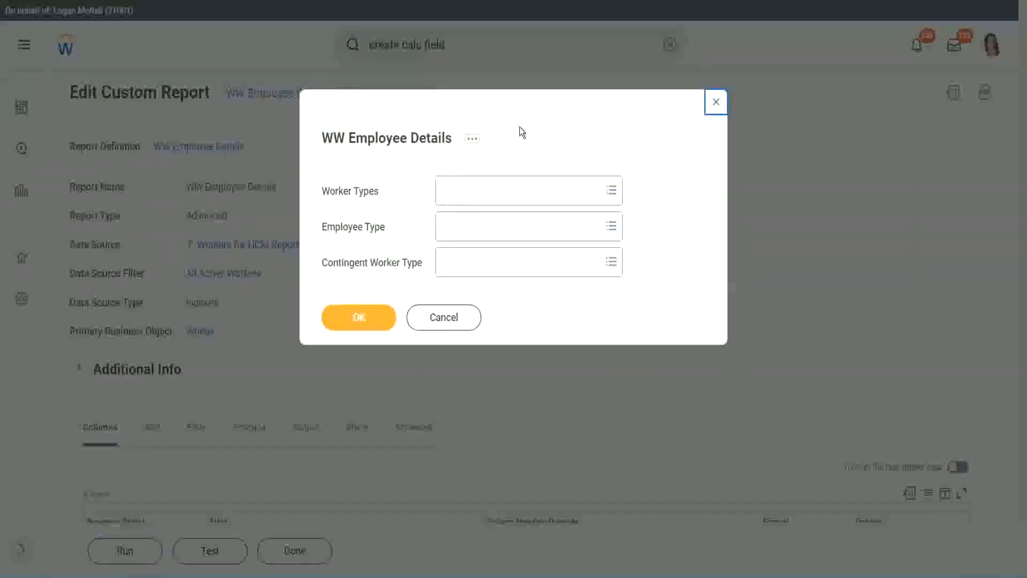
{"action": "left_click", "coordinate": [356, 316]}
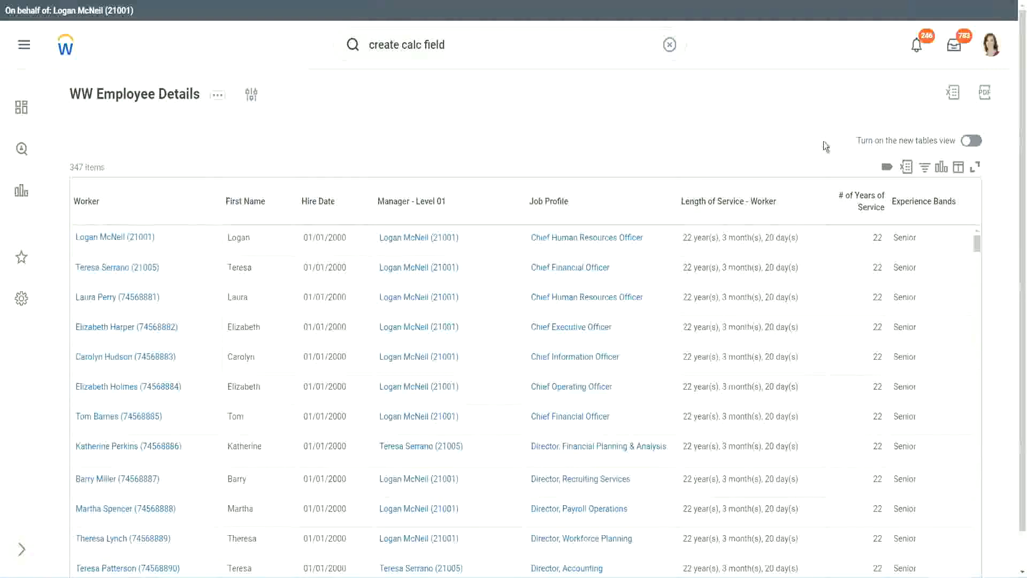
Check the first worker's years of service and experience band against the 16 - 30 years Senior definition in the Notepad++ notes.
{"action": "scroll", "coordinate": [855, 177], "scroll_direction": "down", "scroll_amount": 1}
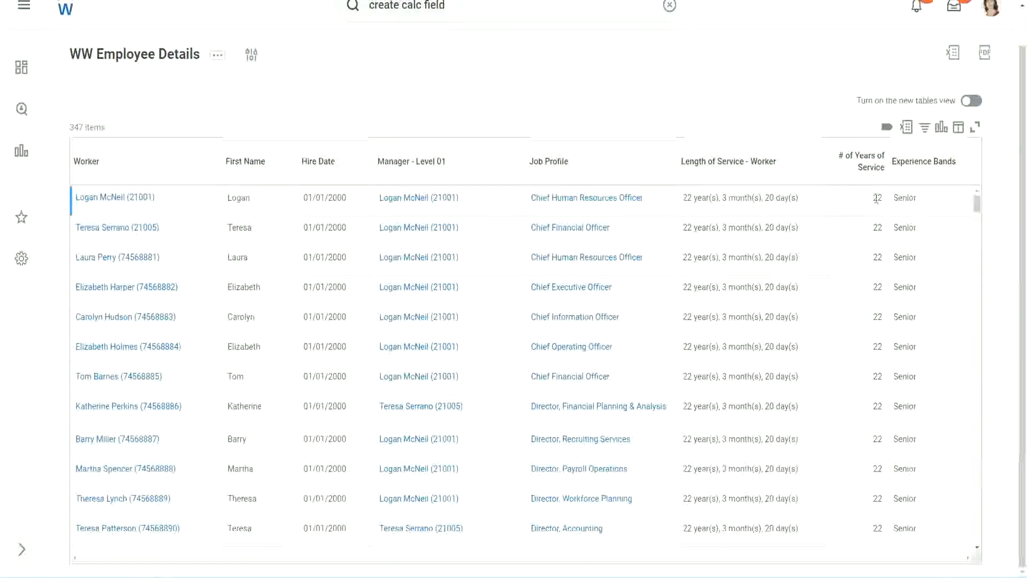
{"action": "double_click", "coordinate": [882, 197]}
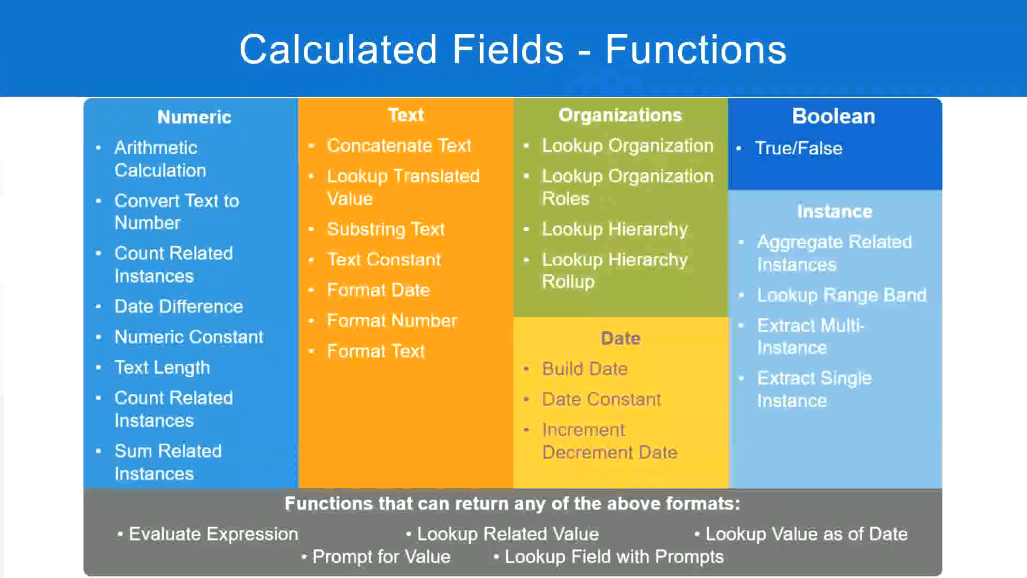
{"action": "key", "text": "alt+Tab"}
{"action": "left_click", "coordinate": [263, 188]}
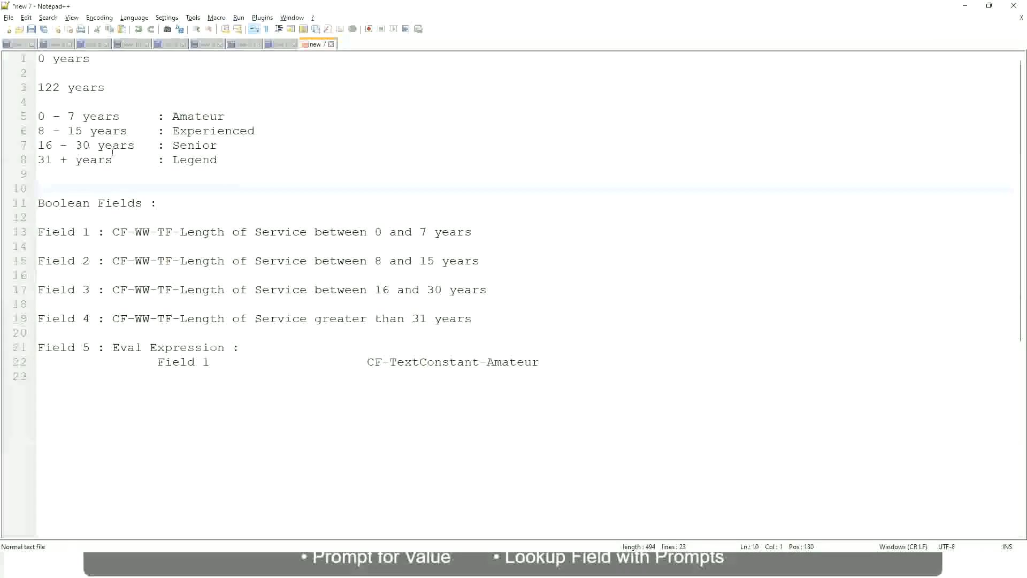
{"action": "left_click", "coordinate": [176, 145]}
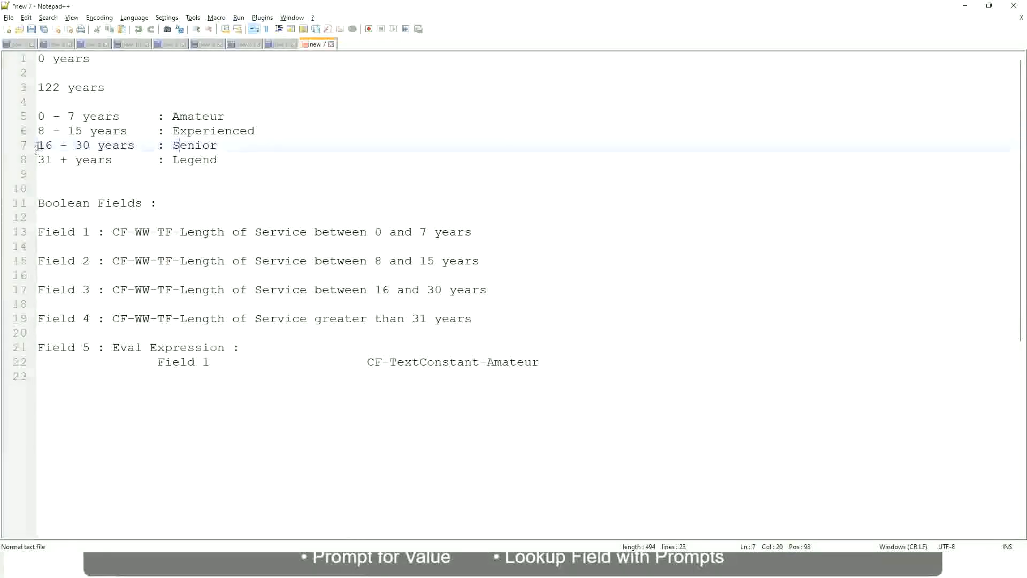
{"action": "left_click_drag", "start_coordinate": [38, 146], "coordinate": [100, 146]}
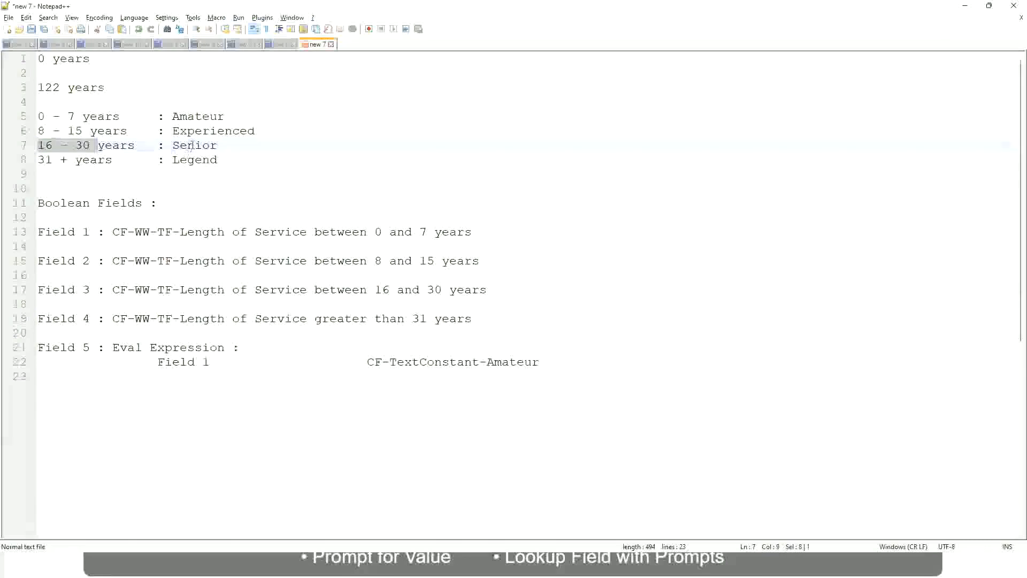
{"action": "double_click", "coordinate": [192, 146]}
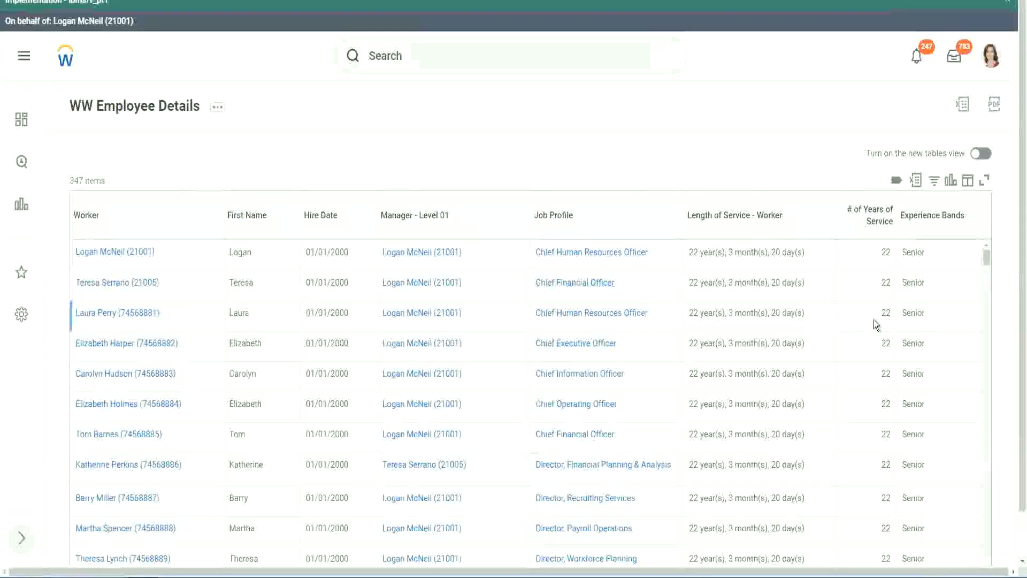
Examine the years of service and experience band of the workers down the WW Employee Details report in Workday.
{"action": "scroll", "coordinate": [877, 321], "scroll_direction": "down", "scroll_amount": 3}
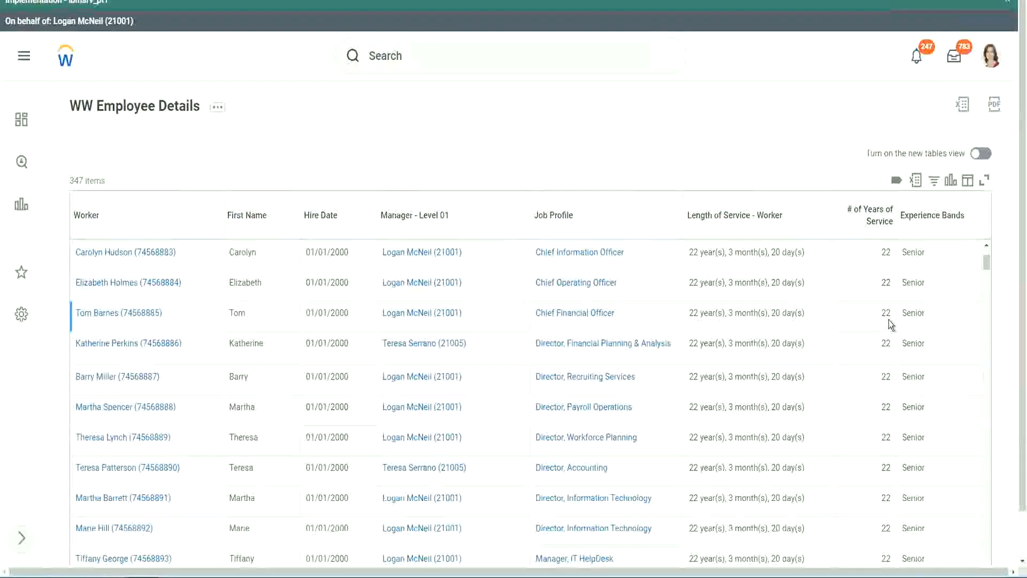
{"action": "scroll", "coordinate": [888, 326], "scroll_direction": "down", "scroll_amount": 8}
{"action": "scroll", "coordinate": [897, 357], "scroll_direction": "down", "scroll_amount": 8}
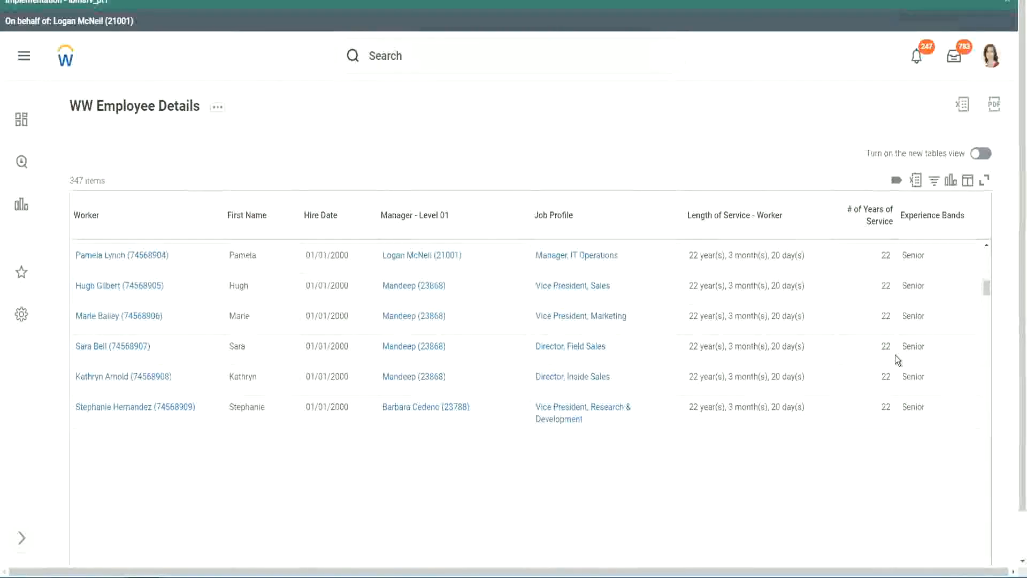
{"action": "scroll", "coordinate": [909, 368], "scroll_direction": "down", "scroll_amount": 2}
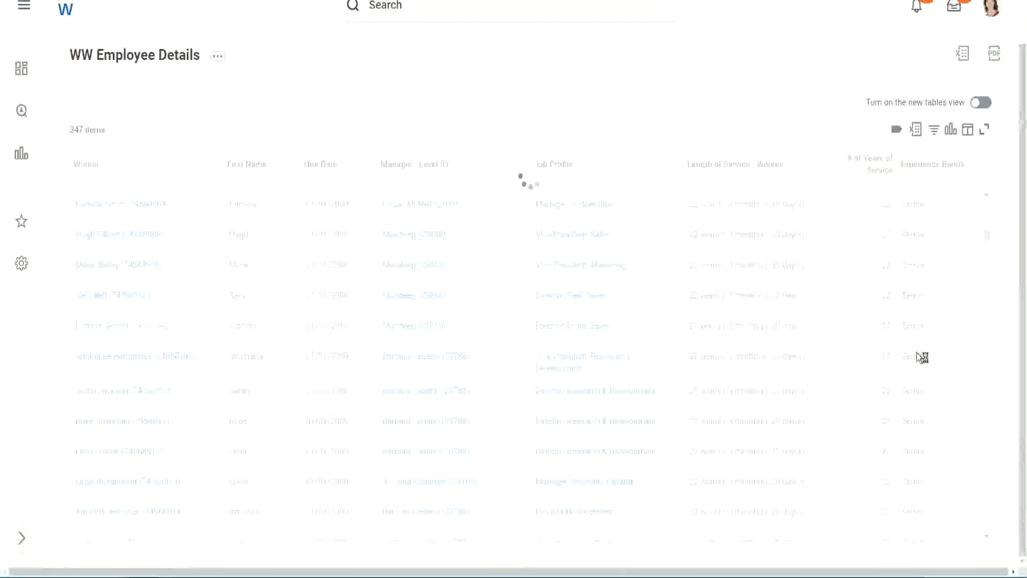
{"action": "scroll", "coordinate": [951, 301], "scroll_direction": "down", "scroll_amount": 5}
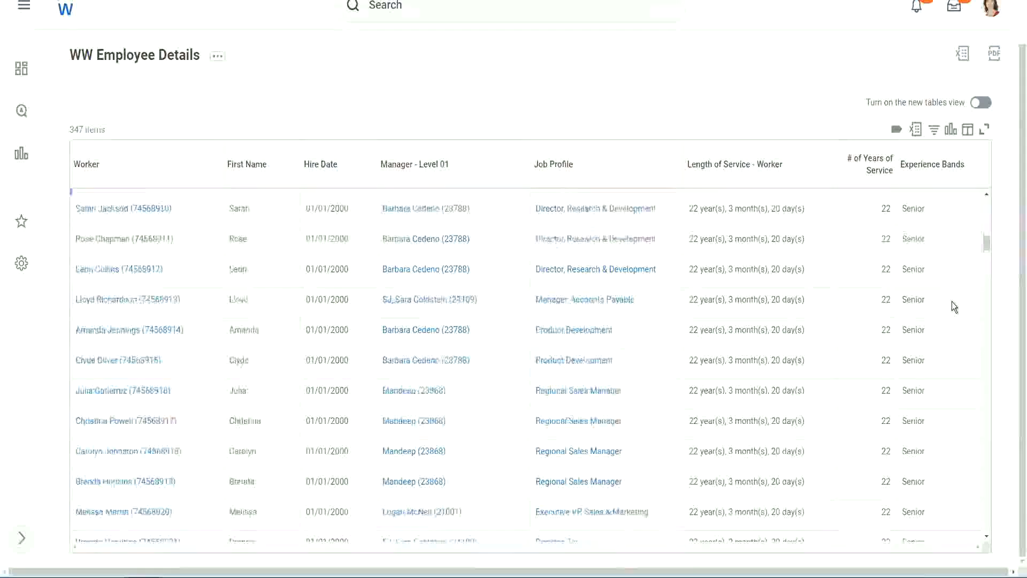
{"action": "scroll", "coordinate": [952, 304], "scroll_direction": "down", "scroll_amount": 3}
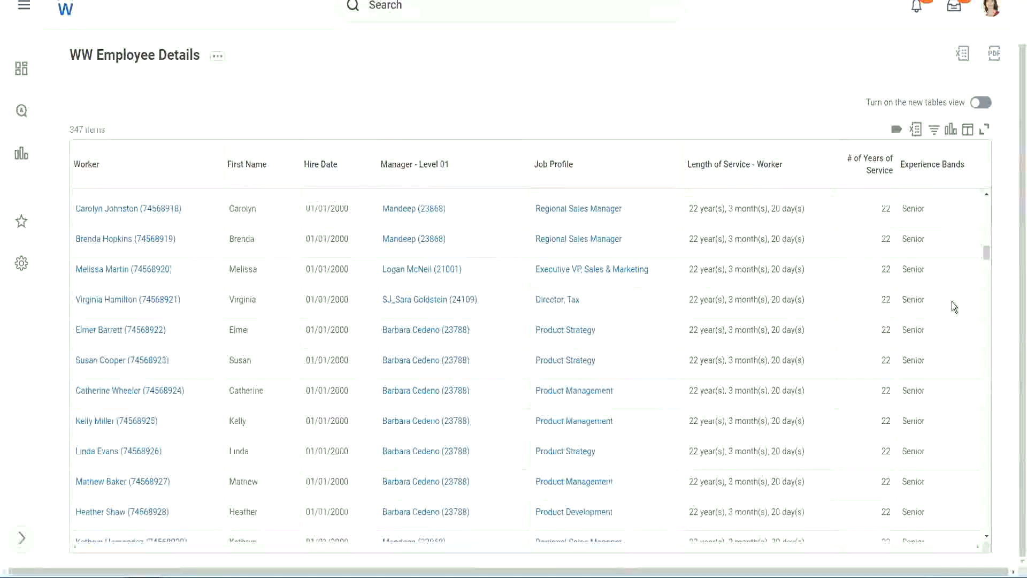
{"action": "scroll", "coordinate": [952, 300], "scroll_direction": "down", "scroll_amount": 10}
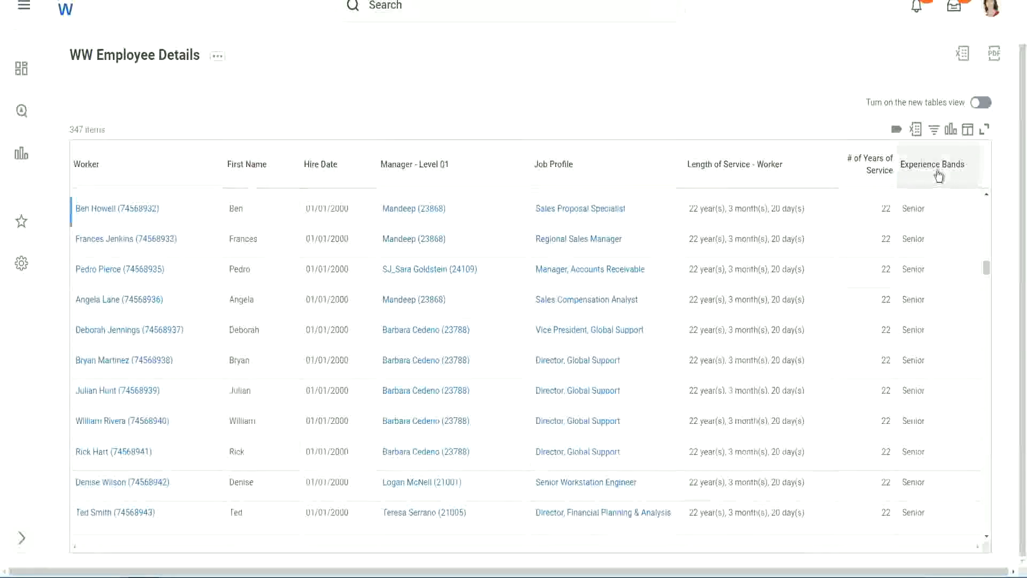
Filter the report's Experience Bands column for values containing Amateur.
{"action": "left_click", "coordinate": [939, 175]}
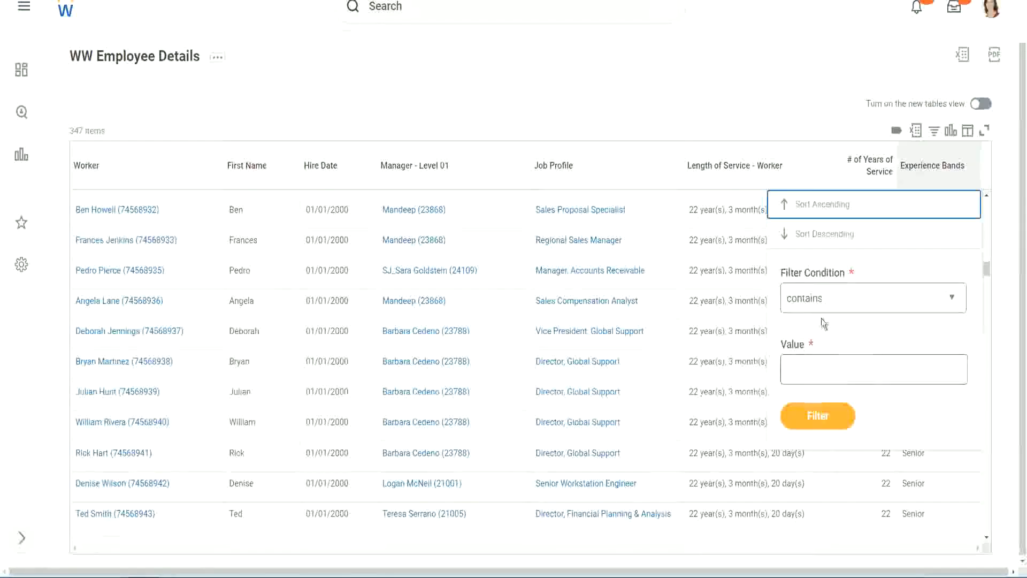
{"action": "left_click", "coordinate": [814, 359]}
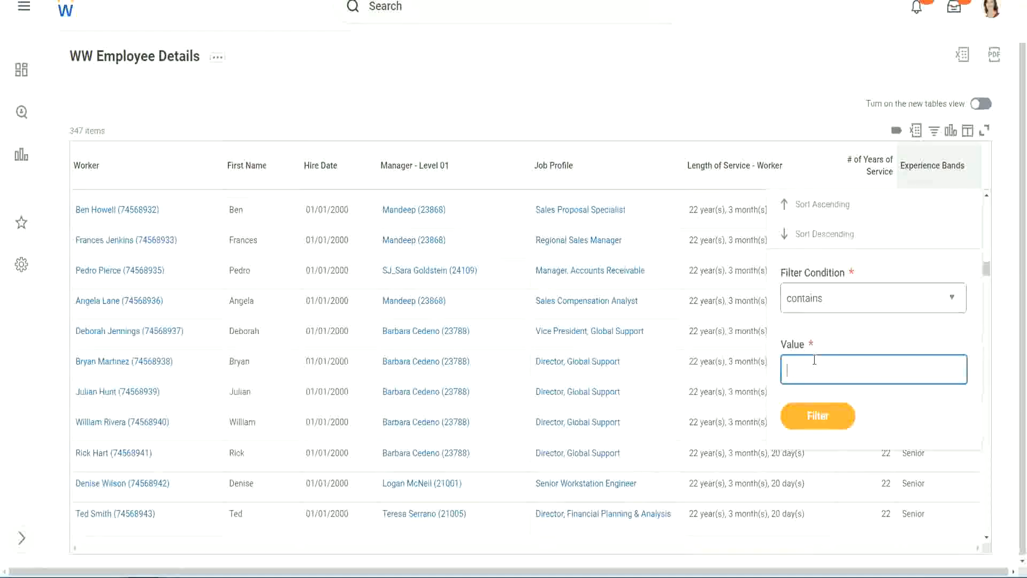
{"action": "type", "text": "Amateur"}
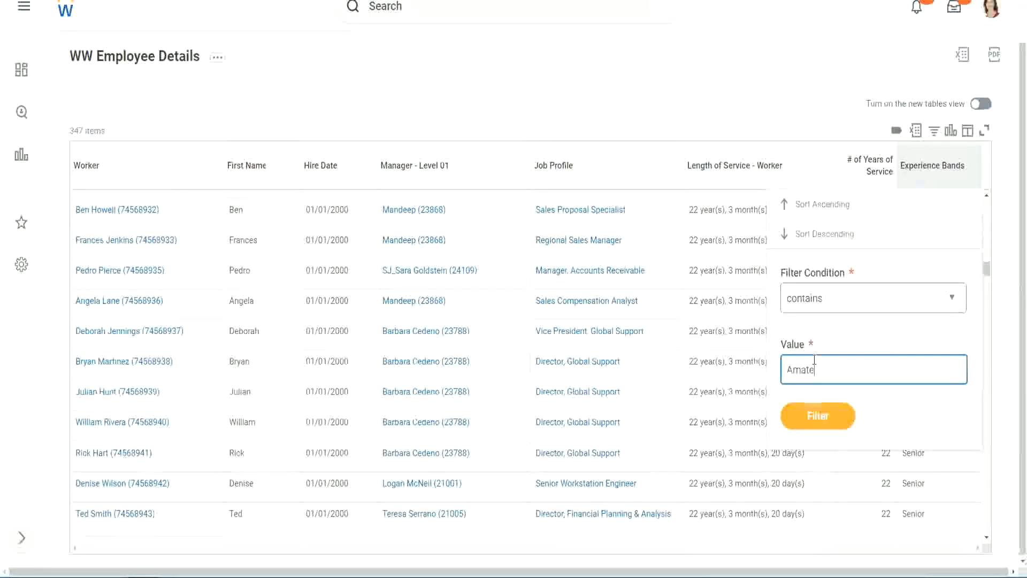
{"action": "left_click", "coordinate": [807, 417]}
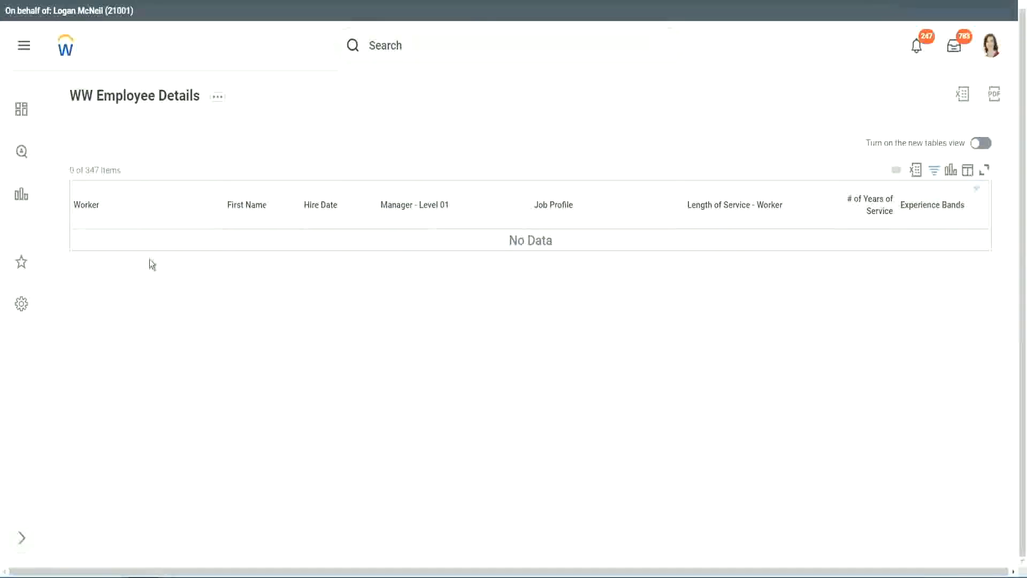
Change the Experience Bands column filter to values containing Legend.
{"action": "left_click", "coordinate": [931, 206]}
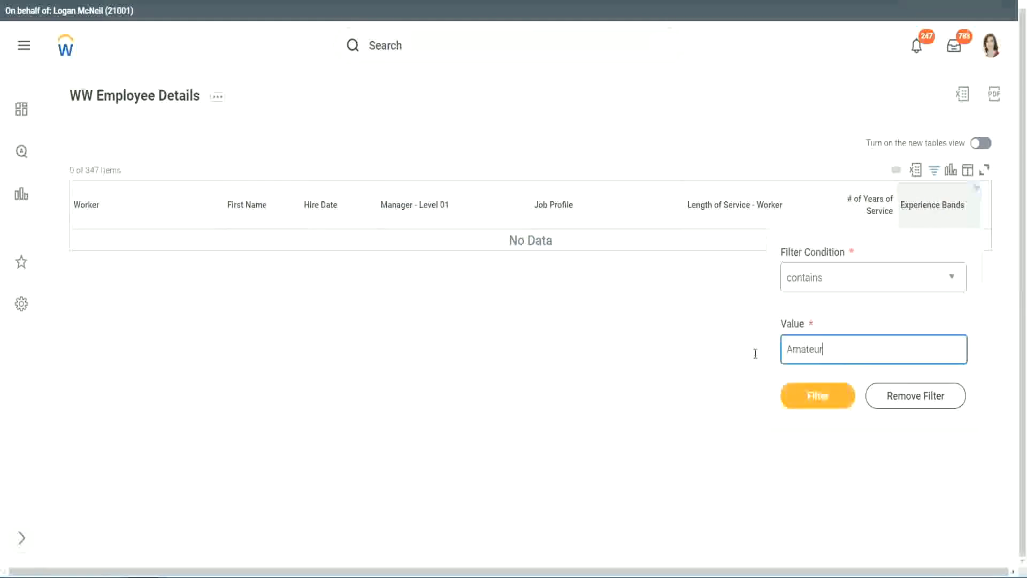
{"action": "left_click_drag", "start_coordinate": [755, 353], "coordinate": [733, 350]}
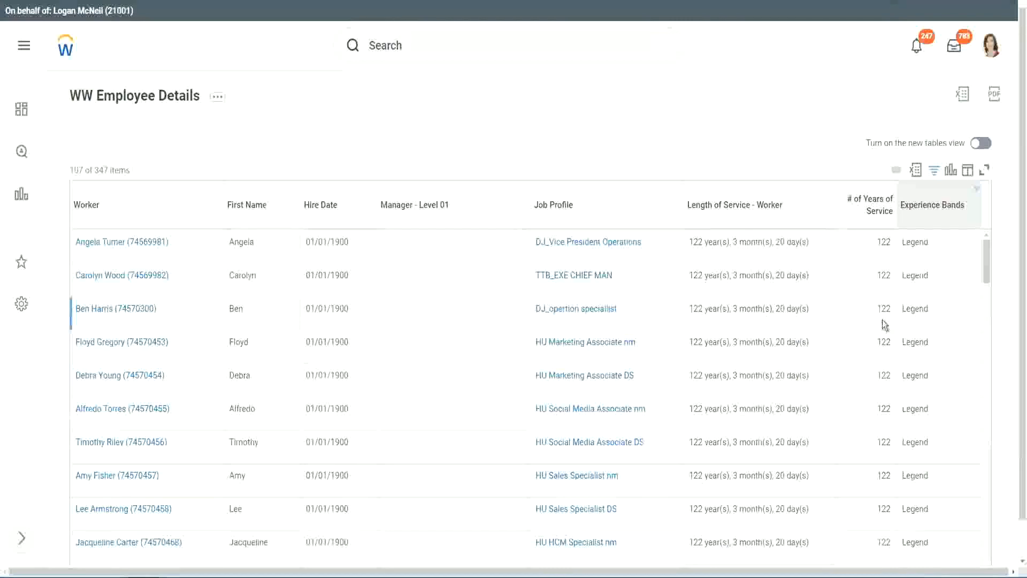
Review the Legend workers down to the end of the filtered report, comparing their hire dates and years of service with the band.
{"action": "scroll", "coordinate": [881, 320], "scroll_direction": "down", "scroll_amount": 10}
{"action": "scroll", "coordinate": [881, 320], "scroll_direction": "down", "scroll_amount": 5}
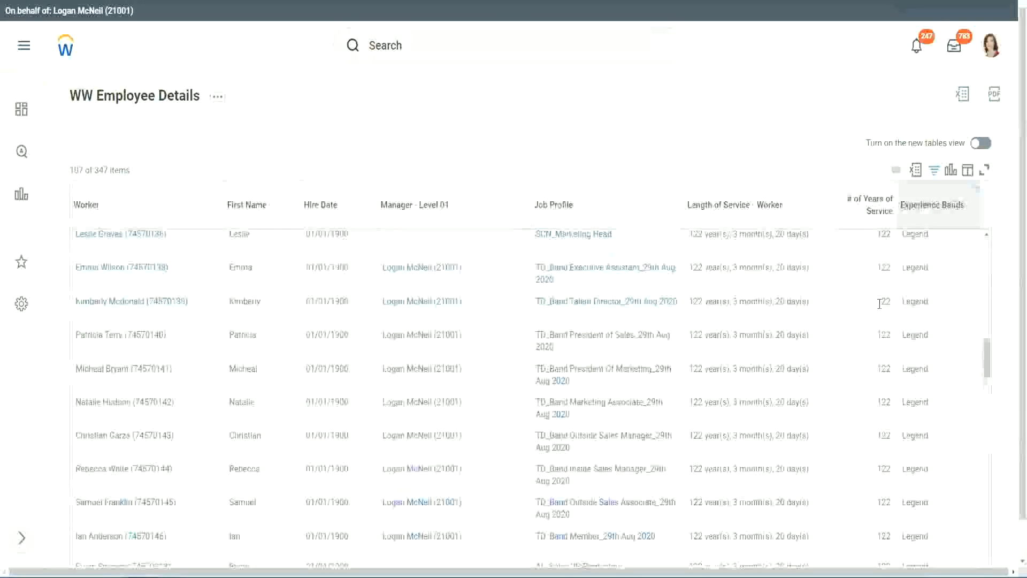
{"action": "scroll", "coordinate": [879, 303], "scroll_direction": "down", "scroll_amount": 10}
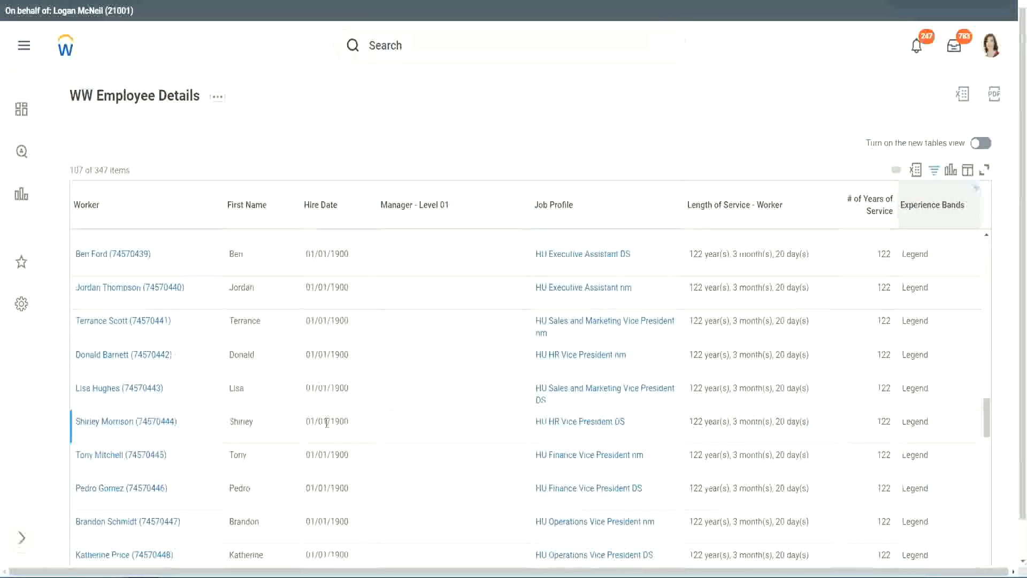
{"action": "double_click", "coordinate": [332, 420]}
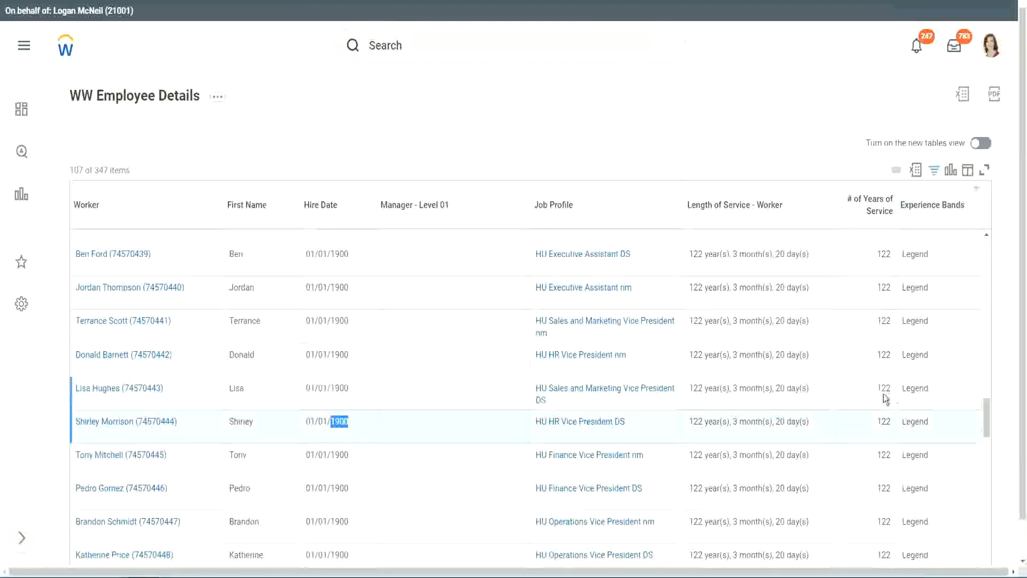
{"action": "scroll", "coordinate": [874, 402], "scroll_direction": "down", "scroll_amount": 1}
{"action": "scroll", "coordinate": [874, 402], "scroll_direction": "down", "scroll_amount": 3}
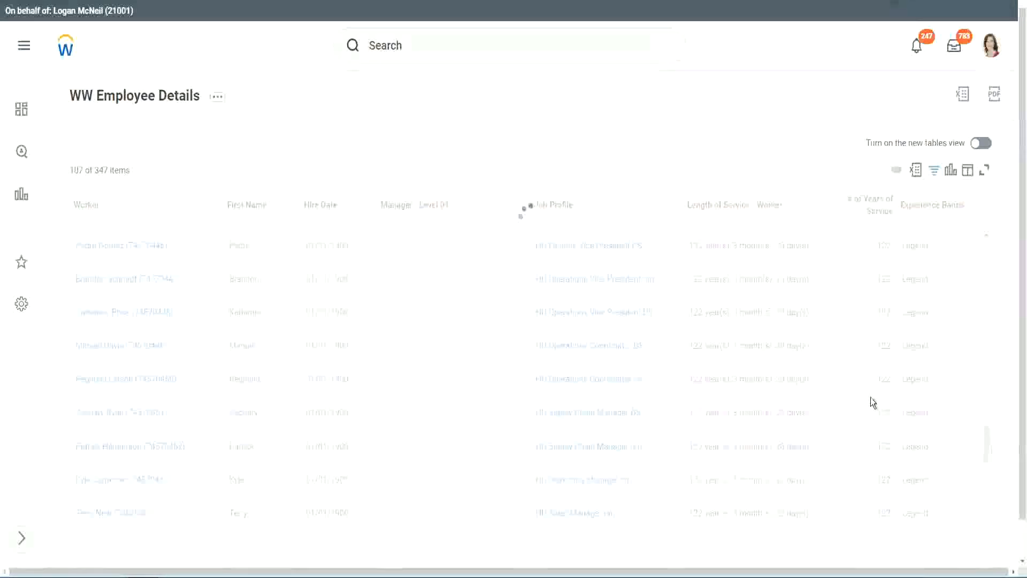
{"action": "scroll", "coordinate": [871, 396], "scroll_direction": "down", "scroll_amount": 20}
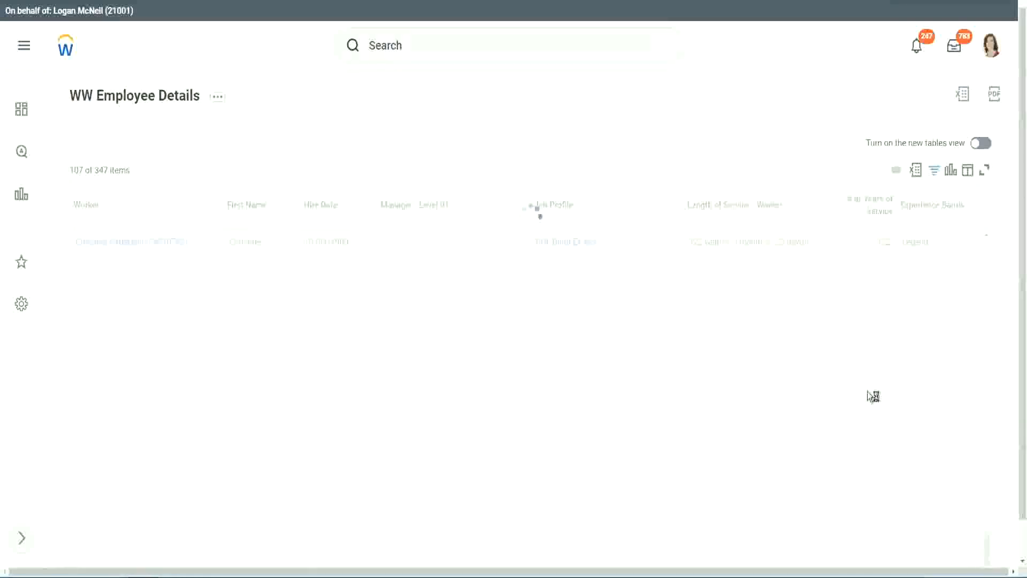
{"action": "scroll", "coordinate": [856, 352], "scroll_direction": "down", "scroll_amount": 5}
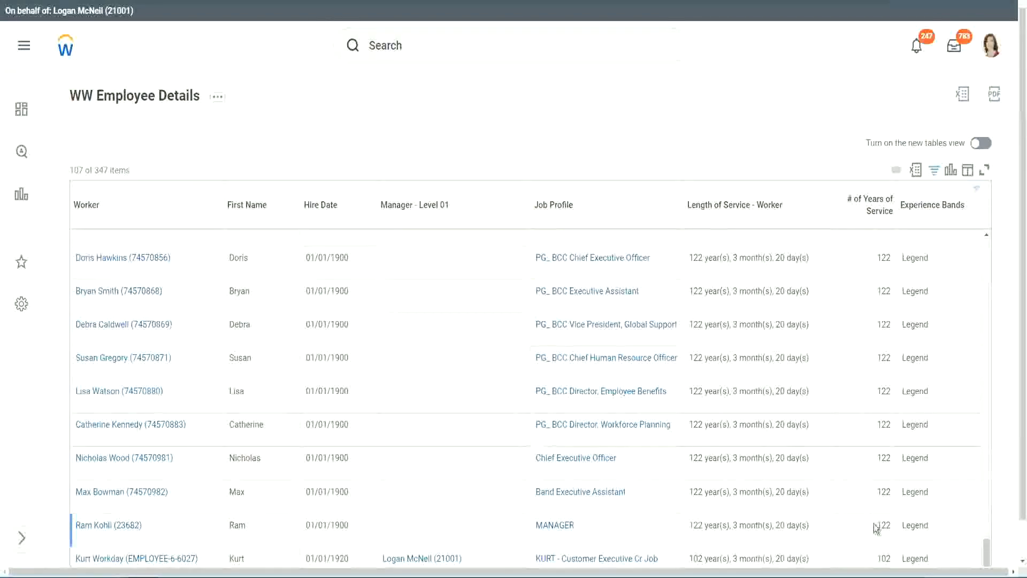
{"action": "double_click", "coordinate": [882, 557]}
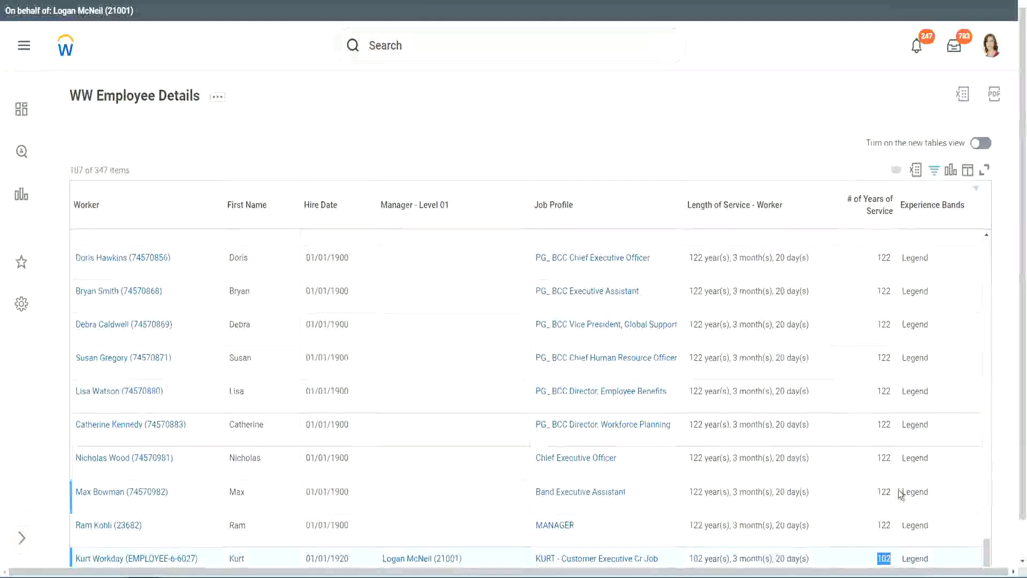
{"action": "left_click_drag", "start_coordinate": [882, 457], "coordinate": [892, 457]}
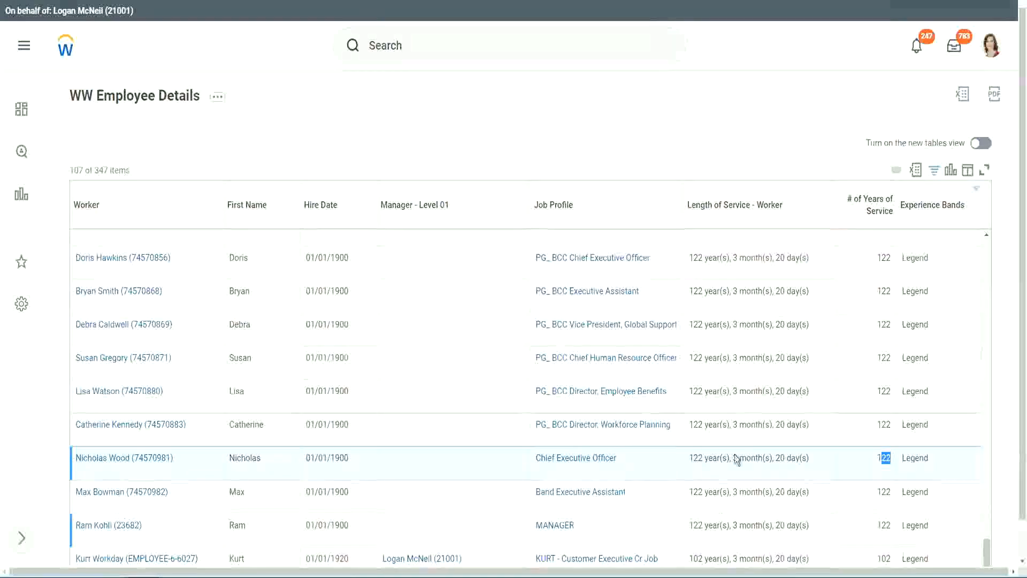
{"action": "left_click", "coordinate": [862, 426]}
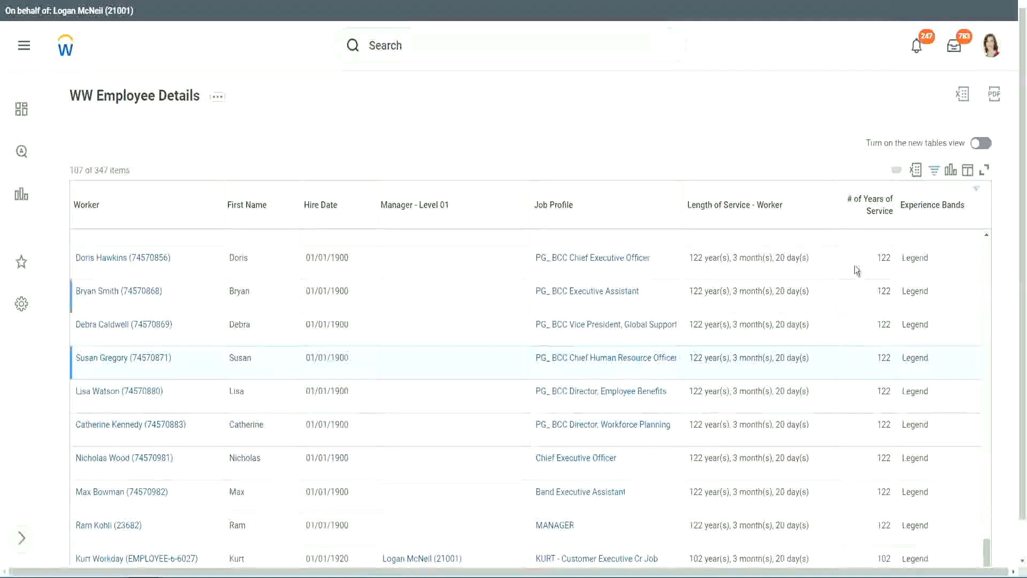
Change the report's Experience Bands column filter to values containing Experienced.
{"action": "left_click", "coordinate": [938, 210]}
{"action": "left_click", "coordinate": [842, 412]}
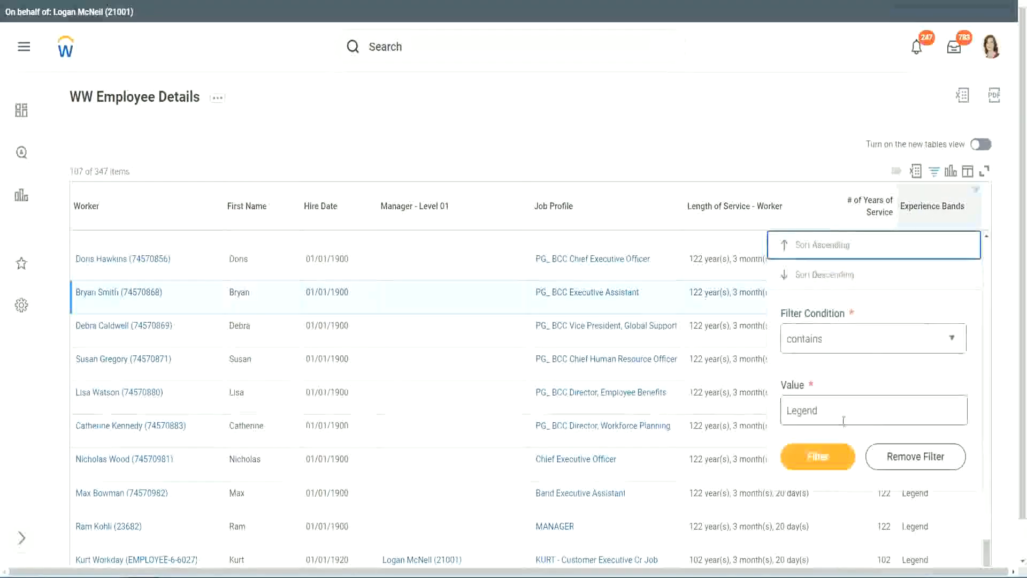
{"action": "double_click", "coordinate": [811, 397]}
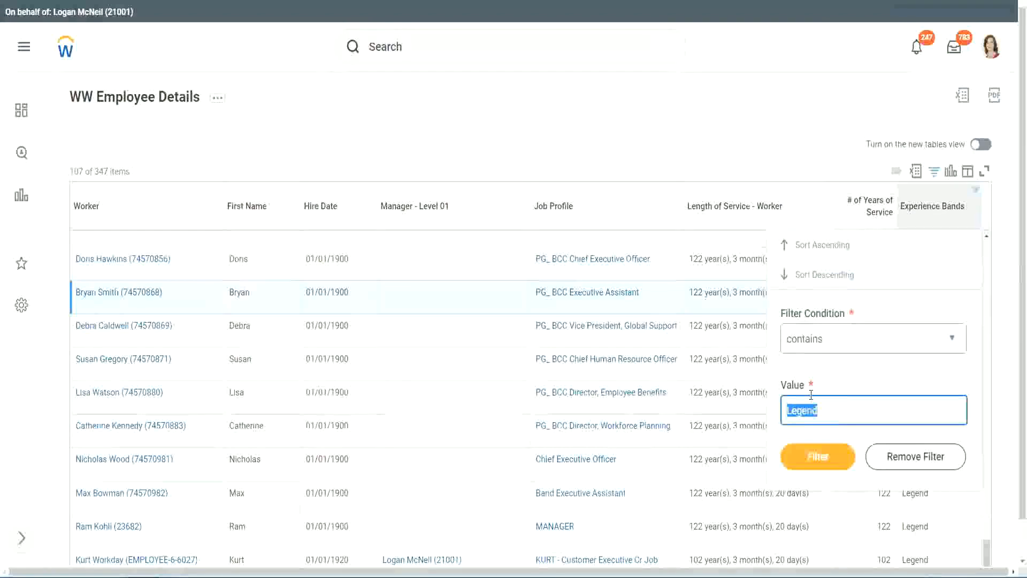
{"action": "type", "text": "Ex"}
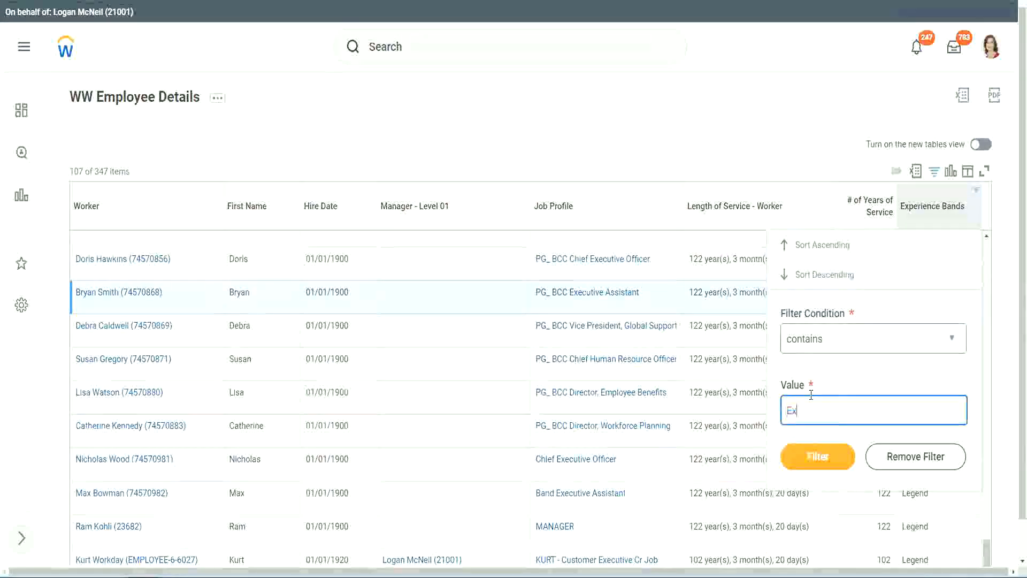
{"action": "type", "text": "per"}
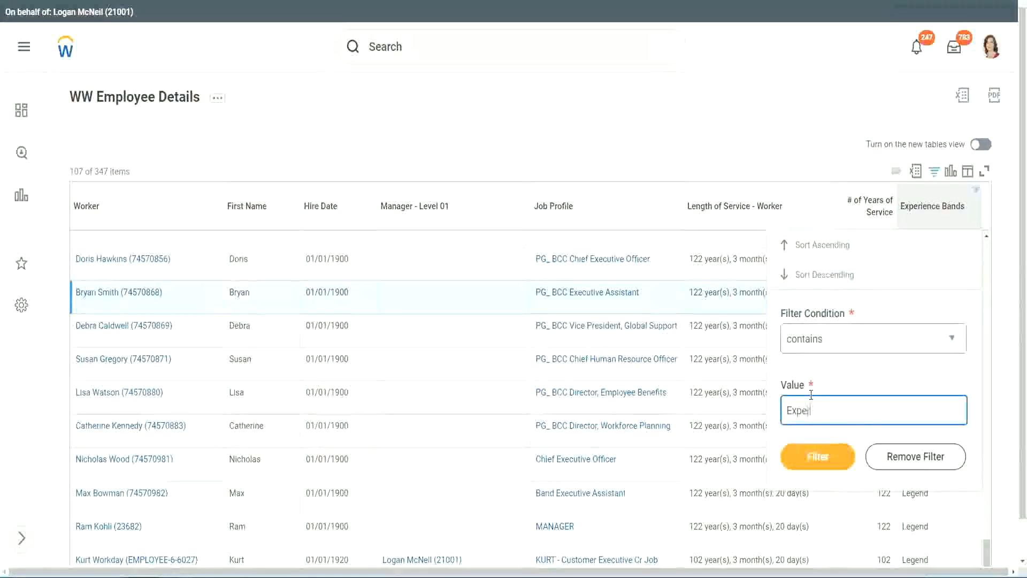
{"action": "type", "text": "ienced"}
{"action": "left_click", "coordinate": [823, 455]}
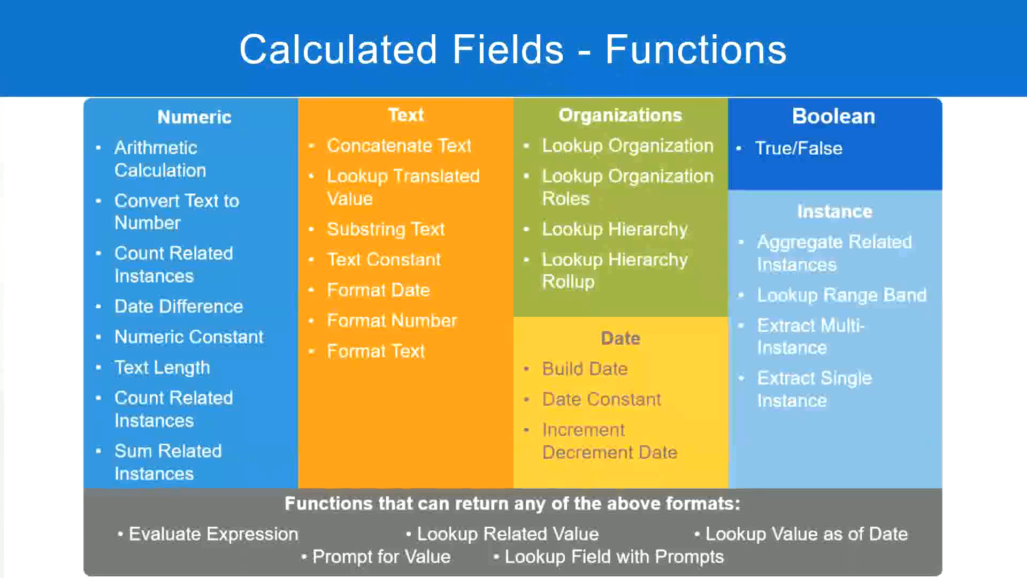
Switch to the Notepad++ notes and check the range of years defined for the Experienced band.
{"action": "key", "text": "alt+Tab"}
{"action": "left_click", "coordinate": [56, 132]}
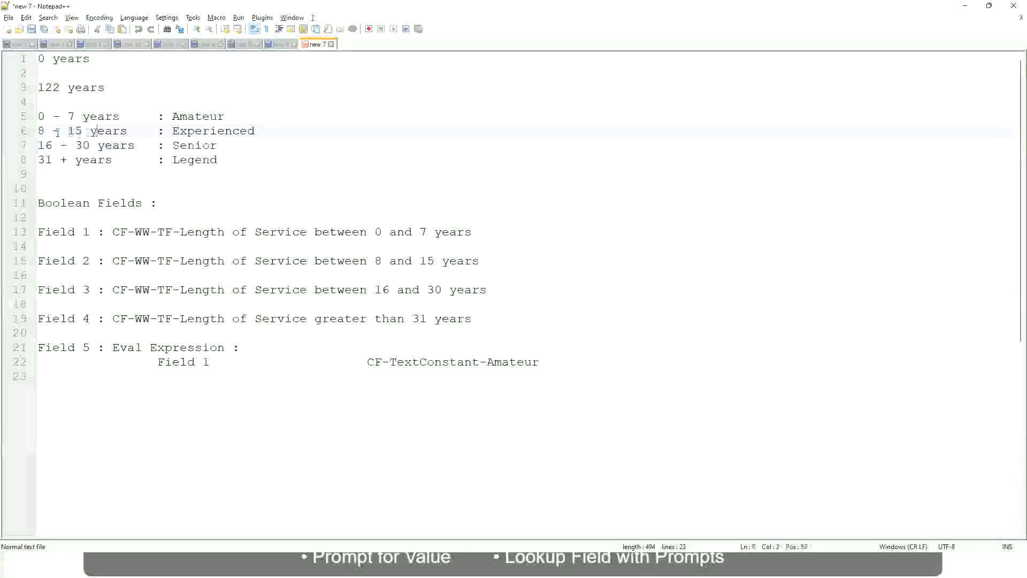
{"action": "left_click_drag", "start_coordinate": [44, 132], "coordinate": [83, 131]}
{"action": "left_click", "coordinate": [86, 132]}
{"action": "left_click", "coordinate": [119, 131]}
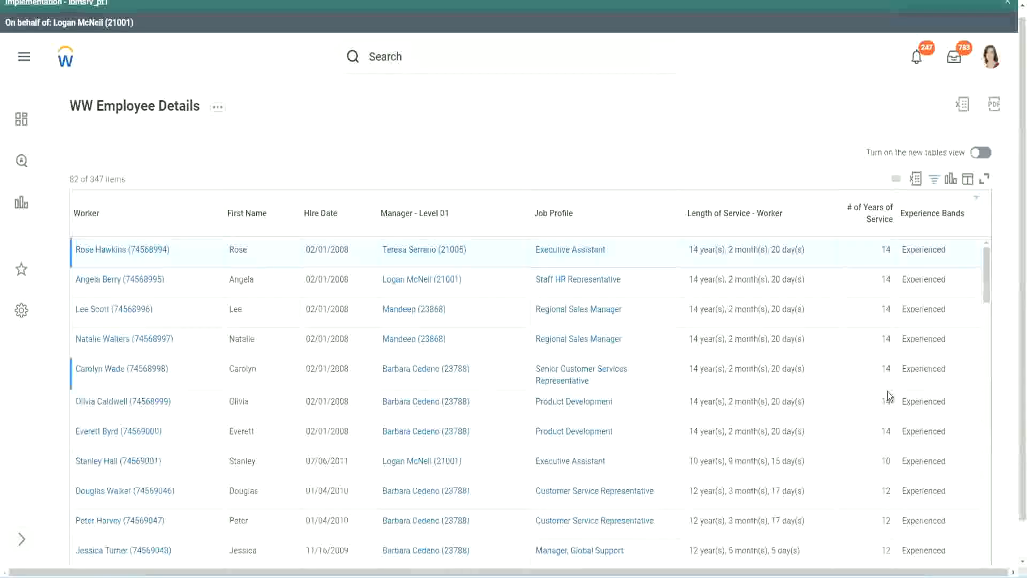
Return to the filtered WW Employee Details report in Workday and compare the Experienced workers' years of service with their band.
{"action": "scroll", "coordinate": [887, 394], "scroll_direction": "down", "scroll_amount": 3}
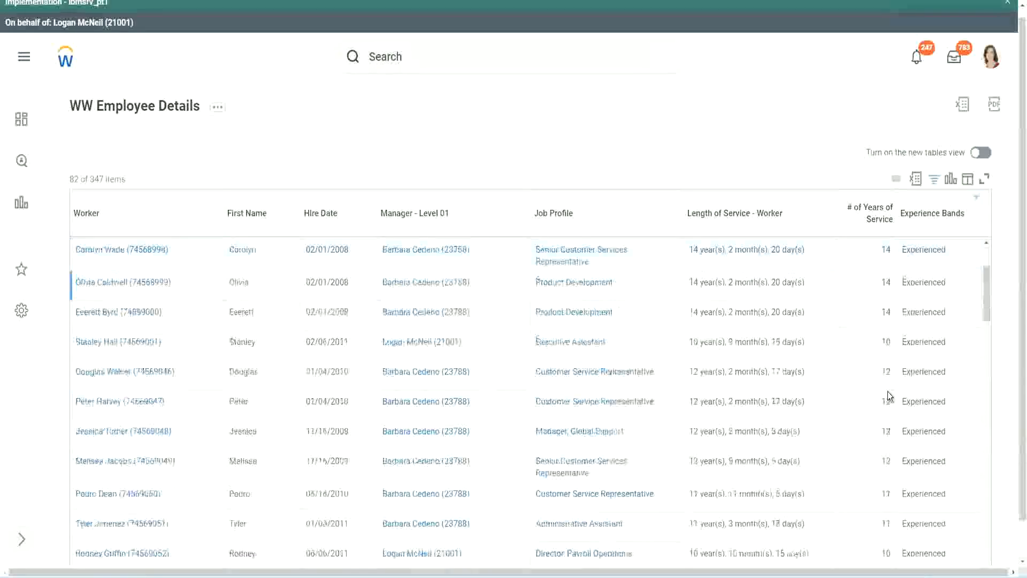
{"action": "double_click", "coordinate": [885, 281]}
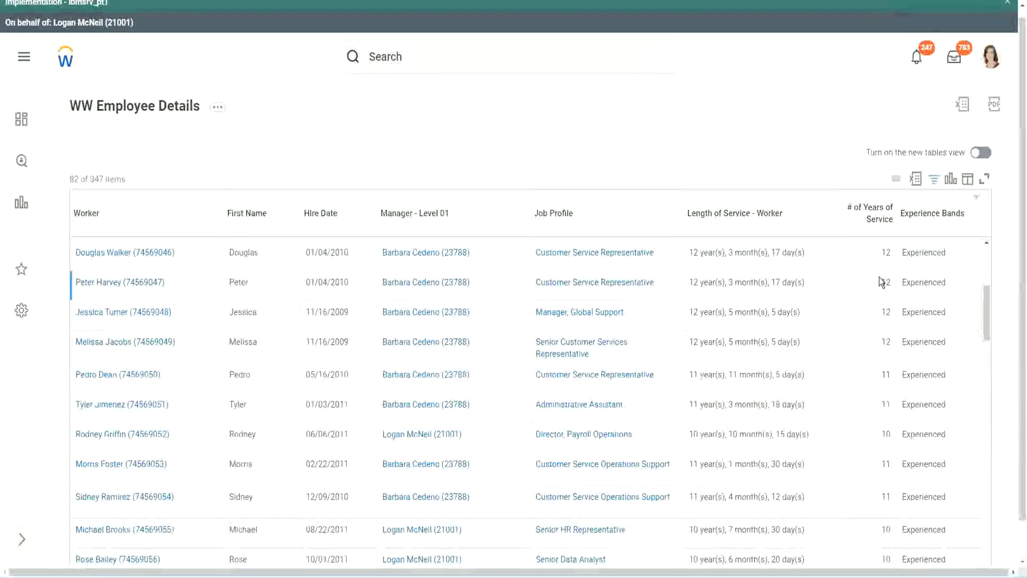
{"action": "double_click", "coordinate": [909, 282]}
{"action": "scroll", "coordinate": [888, 374], "scroll_direction": "down", "scroll_amount": 3}
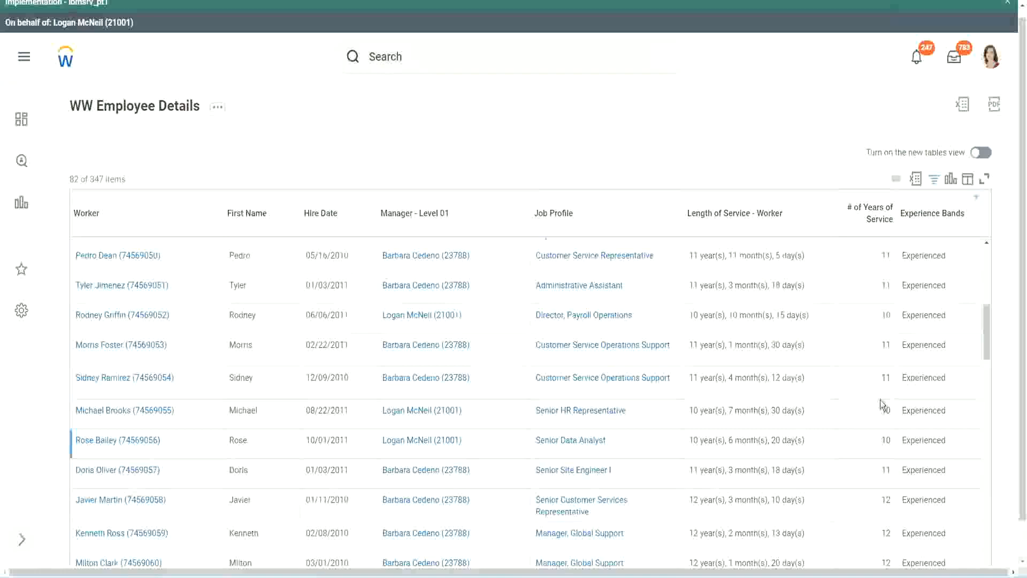
{"action": "left_click", "coordinate": [885, 378]}
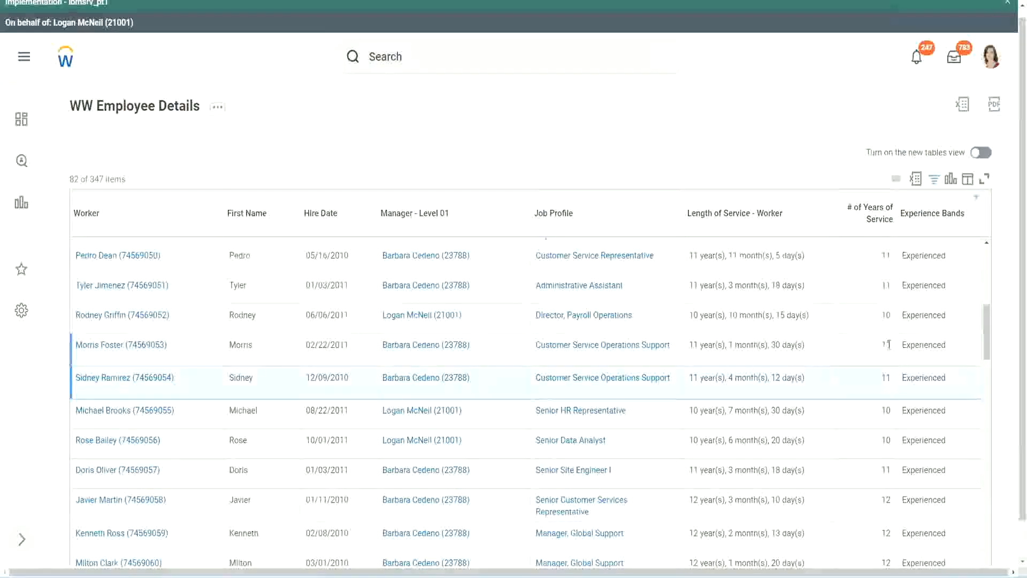
{"action": "left_click", "coordinate": [933, 343]}
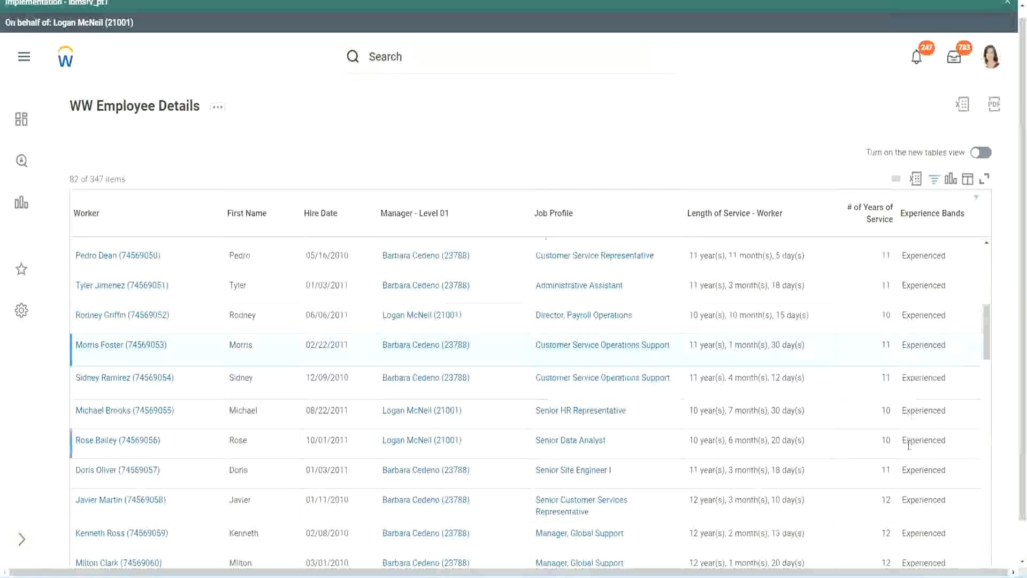
{"action": "scroll", "coordinate": [909, 445], "scroll_direction": "down", "scroll_amount": 10}
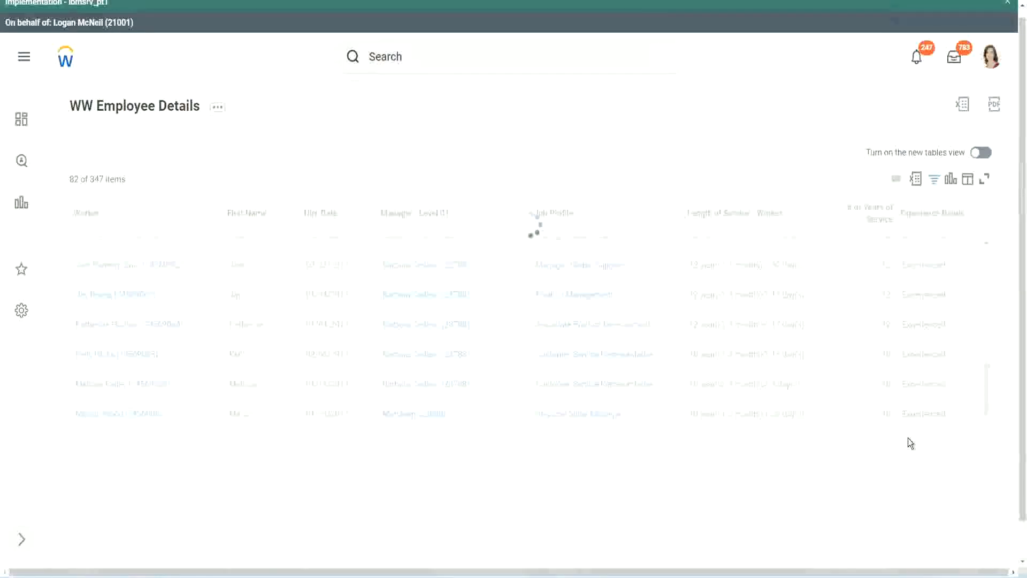